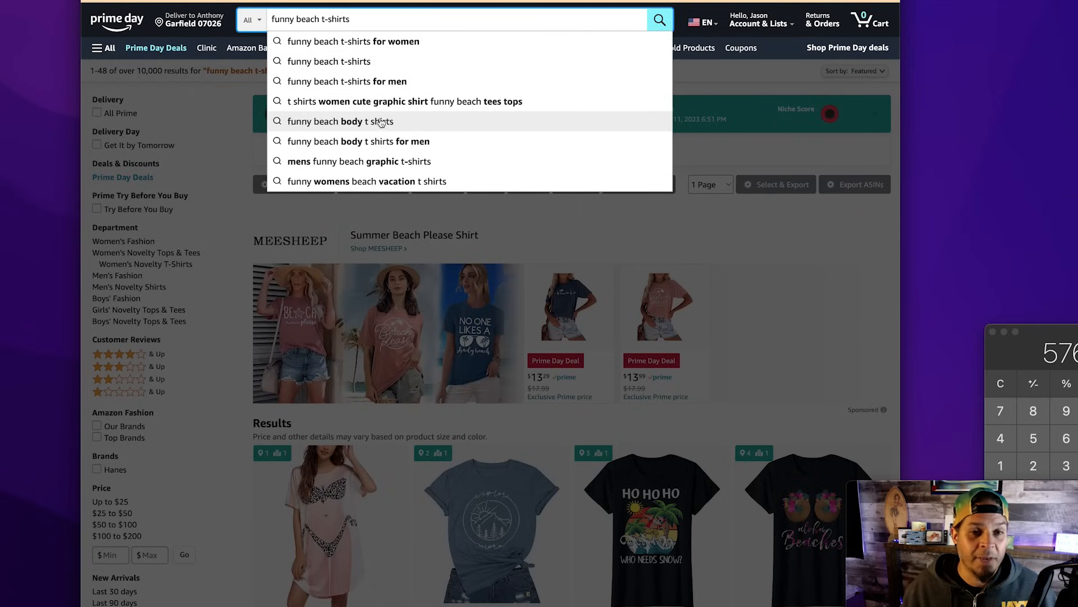
Step: Search for the suggested "funny beach t-shirts for women" and load the product research data under the results
{"action": "left_click", "coordinate": [385, 50]}
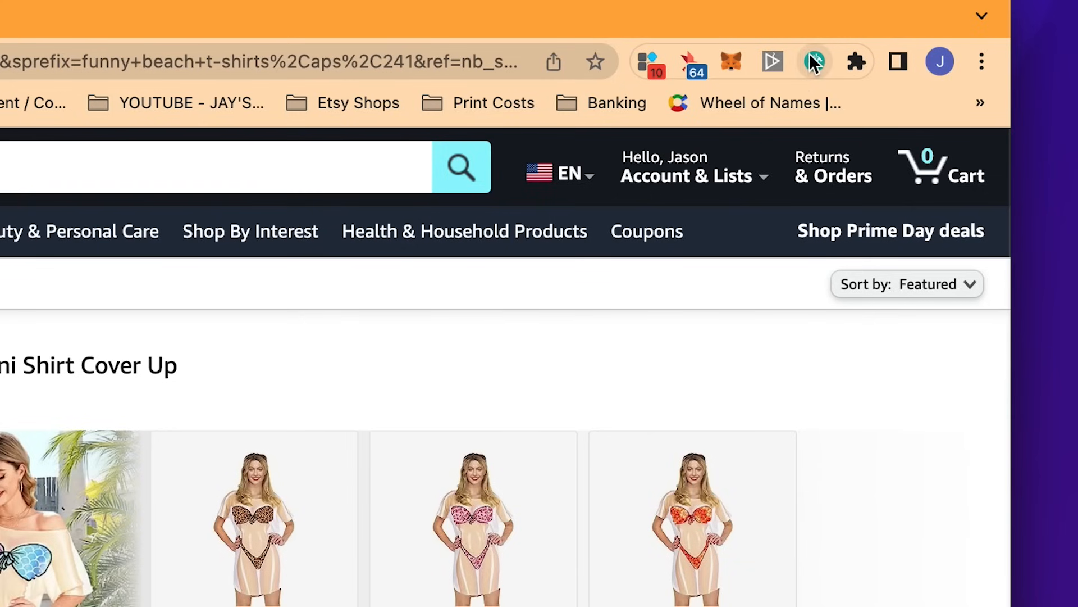
{"action": "left_click", "coordinate": [814, 61]}
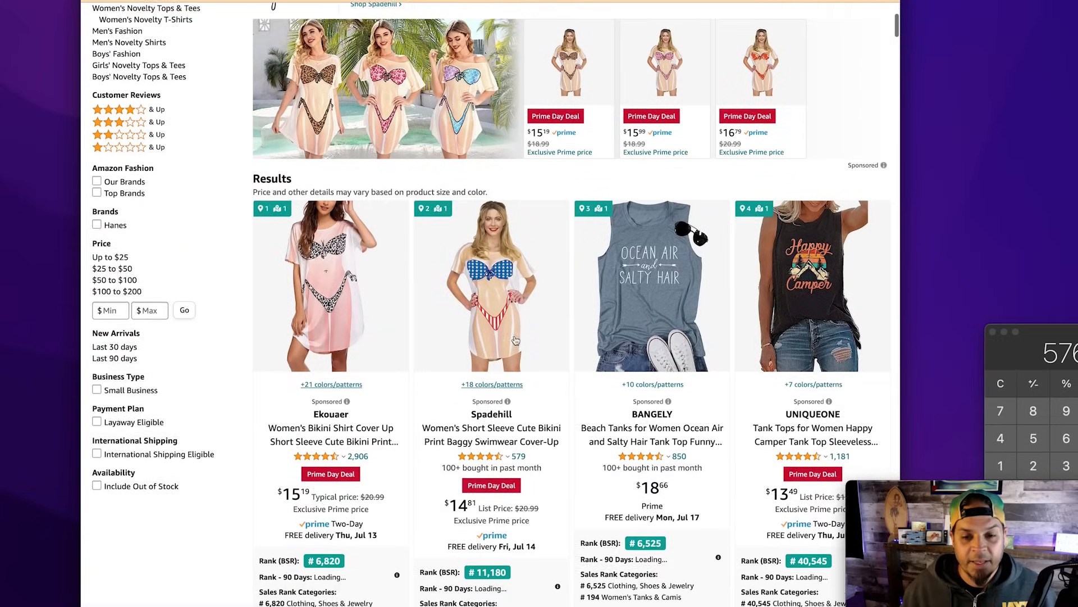
{"action": "scroll", "coordinate": [504, 334], "scroll_direction": "down", "scroll_amount": 5}
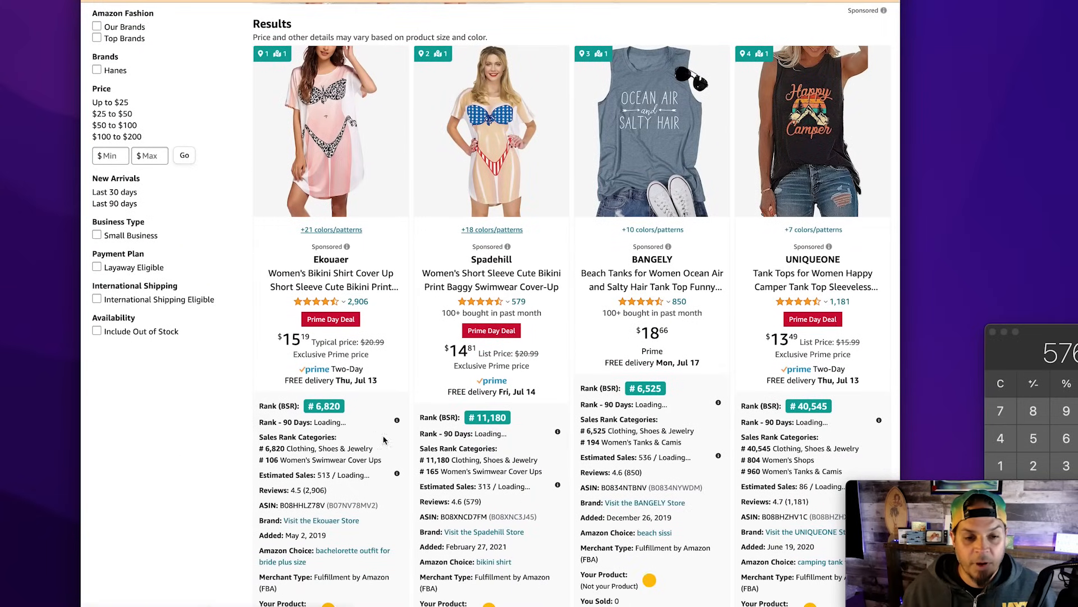
{"action": "scroll", "coordinate": [375, 438], "scroll_direction": "down", "scroll_amount": 1}
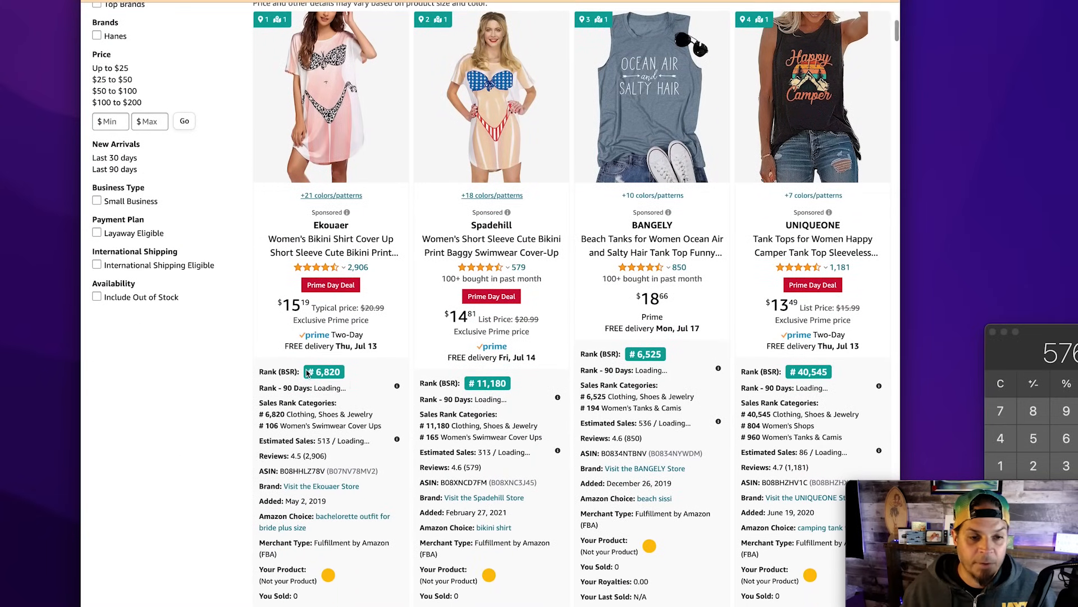
Step: Examine the best-seller rank and estimated sales of the first result, the Ekouaer bikini shirt cover-up
{"action": "left_click_drag", "start_coordinate": [259, 372], "coordinate": [290, 375]}
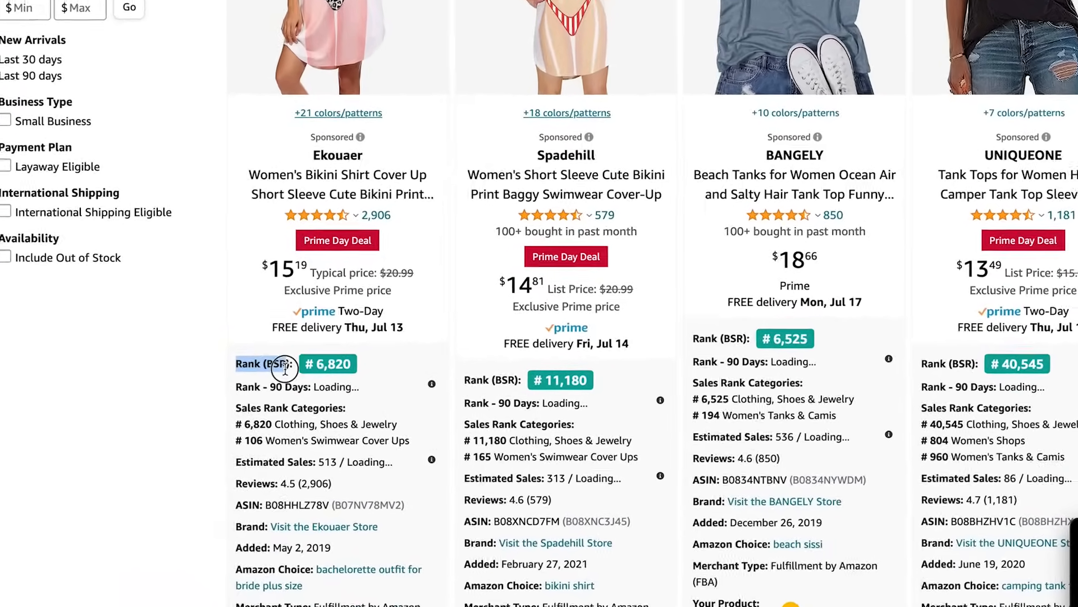
{"action": "left_click", "coordinate": [278, 367]}
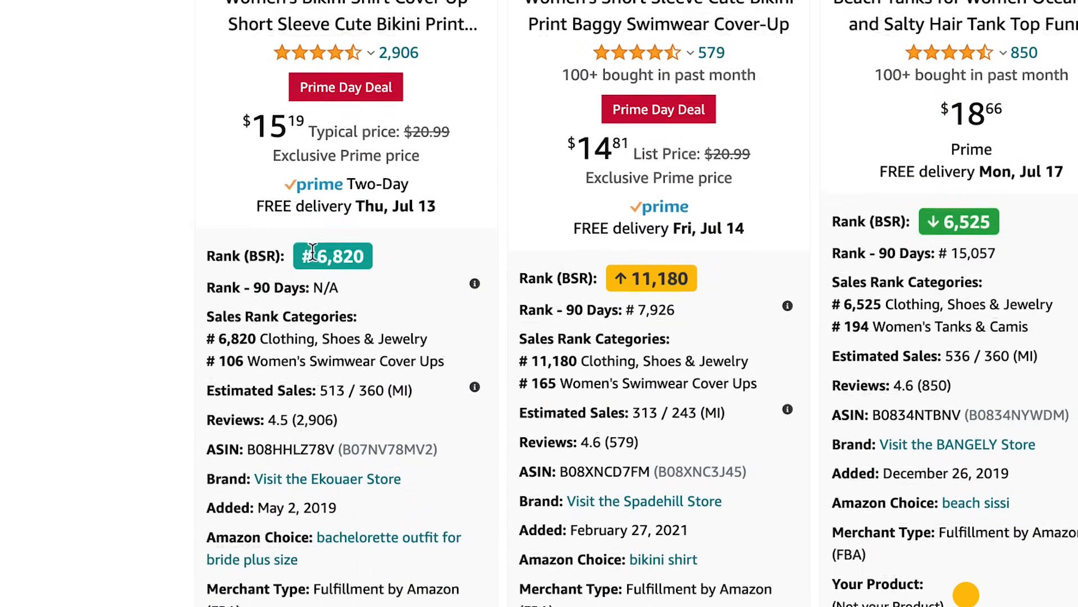
{"action": "left_click_drag", "start_coordinate": [317, 354], "coordinate": [366, 353]}
{"action": "left_click", "coordinate": [501, 382]}
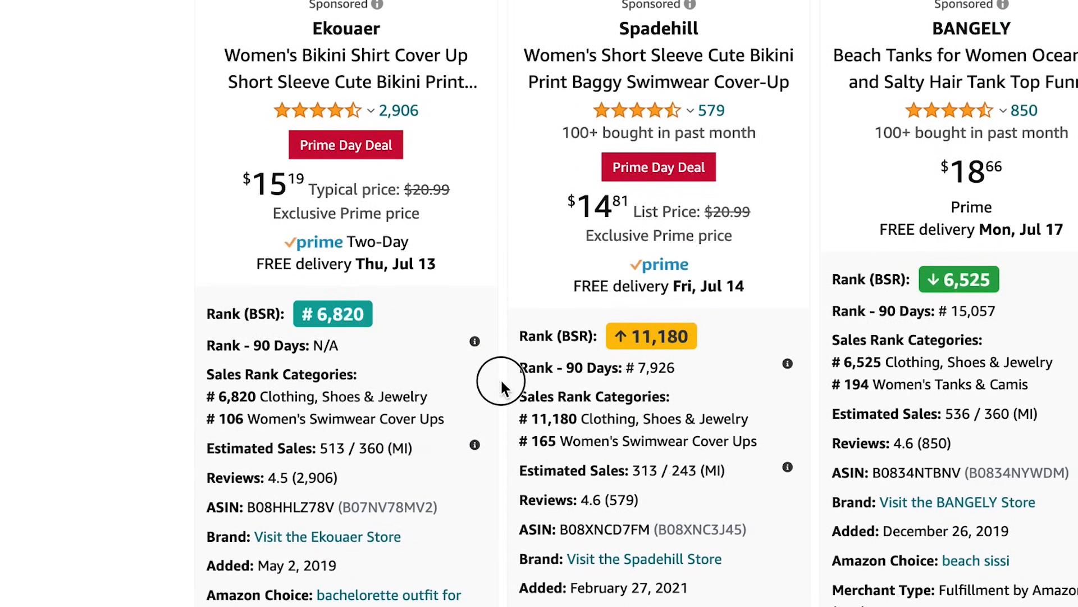
{"action": "scroll", "coordinate": [315, 405], "scroll_direction": "down", "scroll_amount": 1}
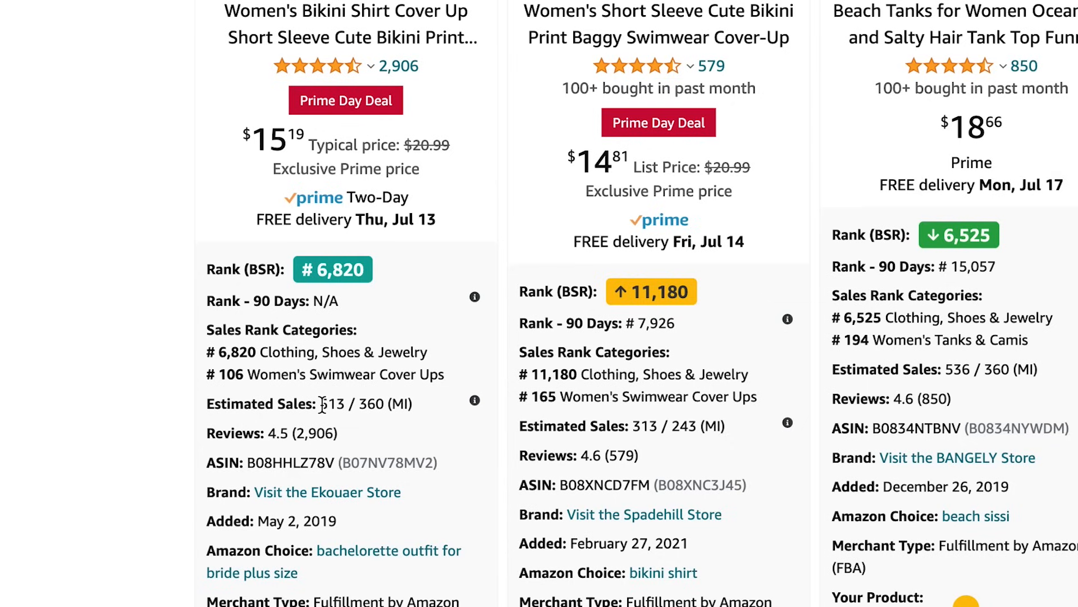
{"action": "left_click", "coordinate": [387, 402]}
{"action": "mouse_move", "coordinate": [323, 404]}
{"action": "left_mouse_down"}
{"action": "mouse_move", "coordinate": [387, 402]}
{"action": "mouse_move", "coordinate": [321, 404]}
{"action": "left_mouse_up"}
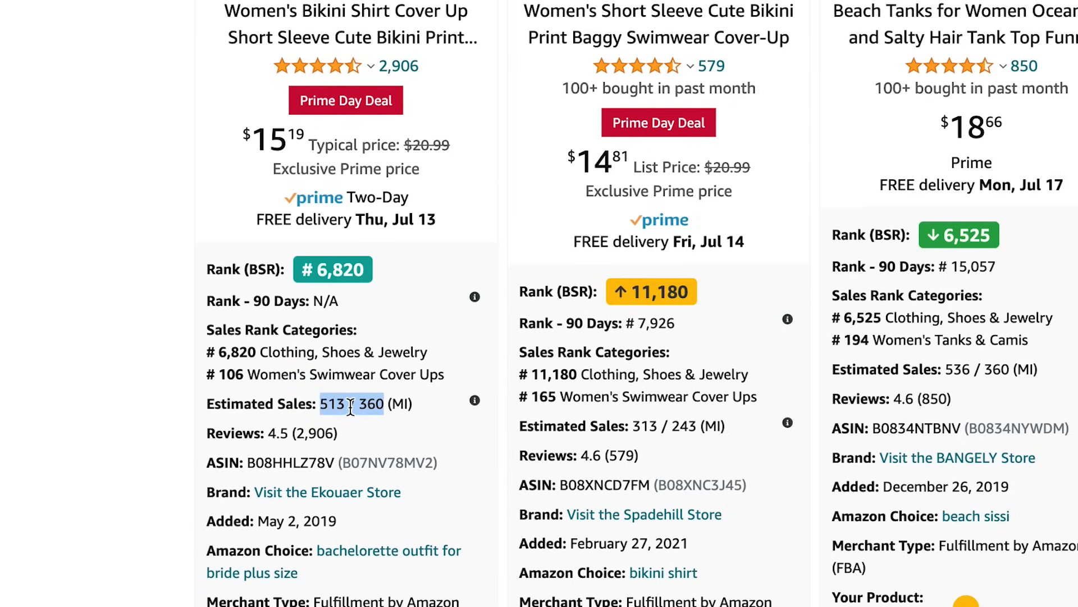
{"action": "left_click", "coordinate": [350, 406]}
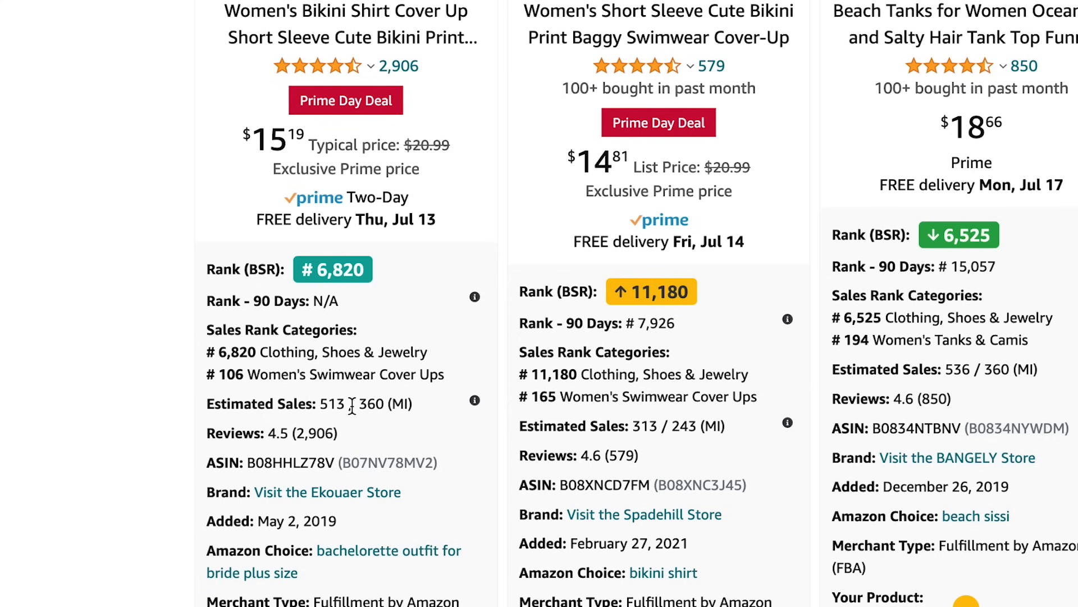
{"action": "scroll", "coordinate": [344, 404], "scroll_direction": "up", "scroll_amount": 1}
{"action": "scroll", "coordinate": [344, 405], "scroll_direction": "down", "scroll_amount": 1}
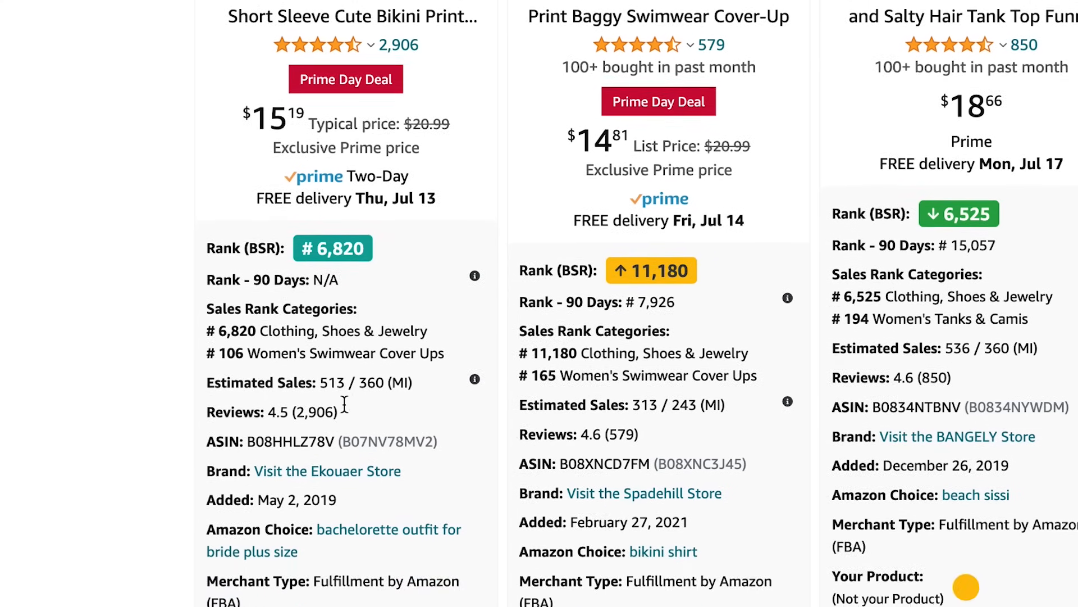
Step: Check the sales rank, category ranks, estimated sales and added date of the Christmas In July beach shirt
{"action": "scroll", "coordinate": [766, 422], "scroll_direction": "down", "scroll_amount": 15}
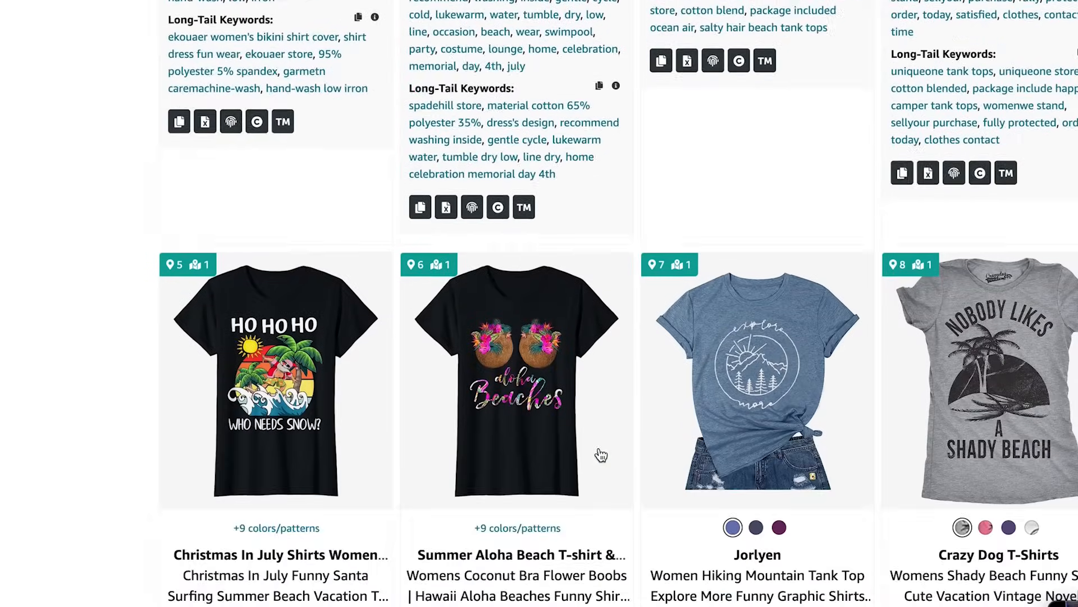
{"action": "scroll", "coordinate": [601, 455], "scroll_direction": "down", "scroll_amount": 3}
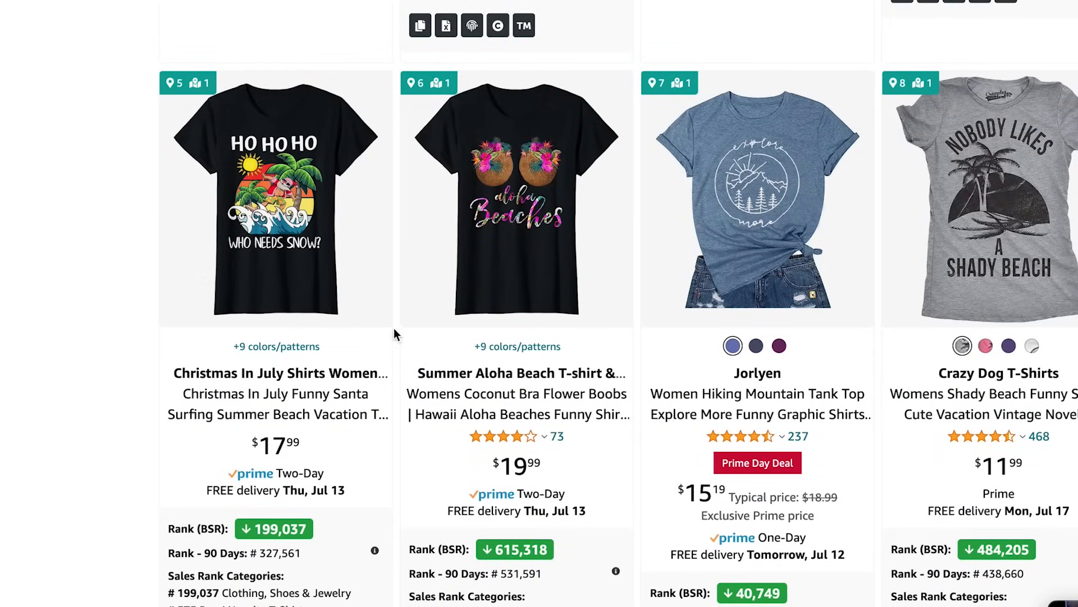
{"action": "scroll", "coordinate": [389, 471], "scroll_direction": "down", "scroll_amount": 2}
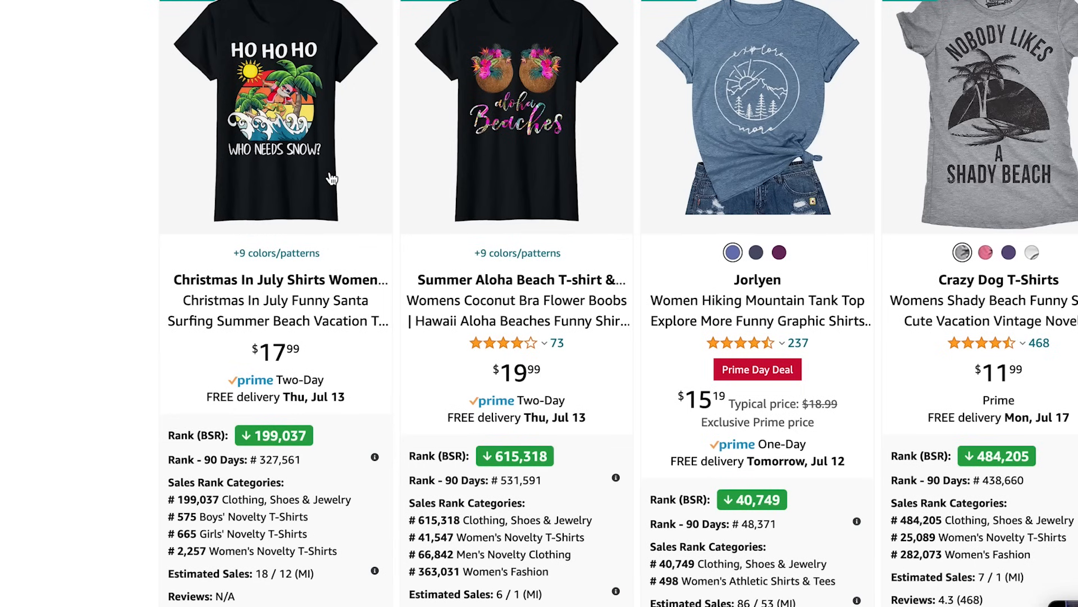
{"action": "scroll", "coordinate": [376, 255], "scroll_direction": "down", "scroll_amount": 1}
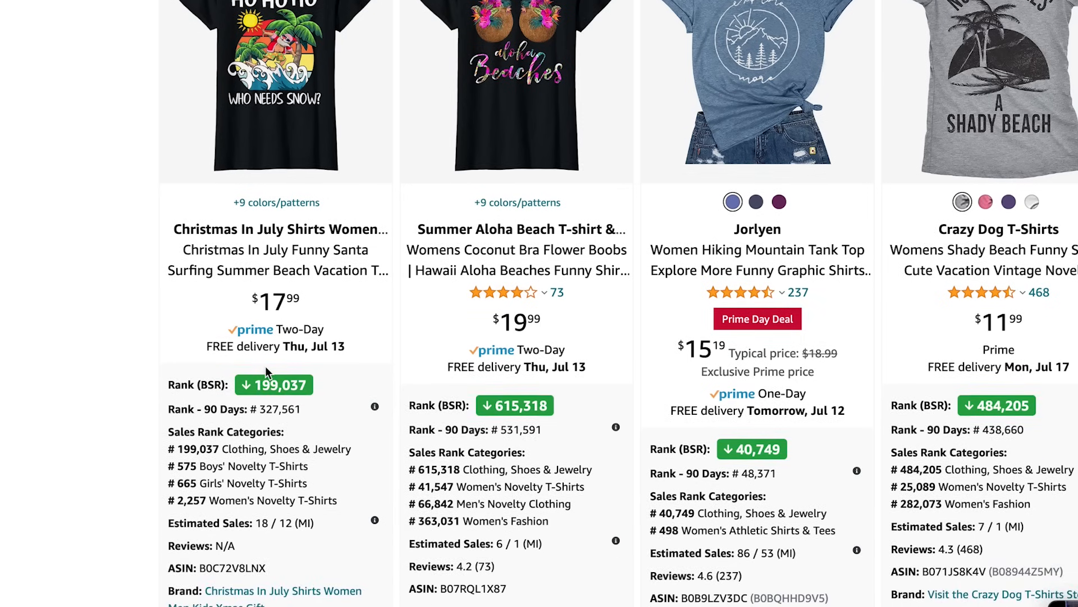
{"action": "scroll", "coordinate": [303, 471], "scroll_direction": "down", "scroll_amount": 2}
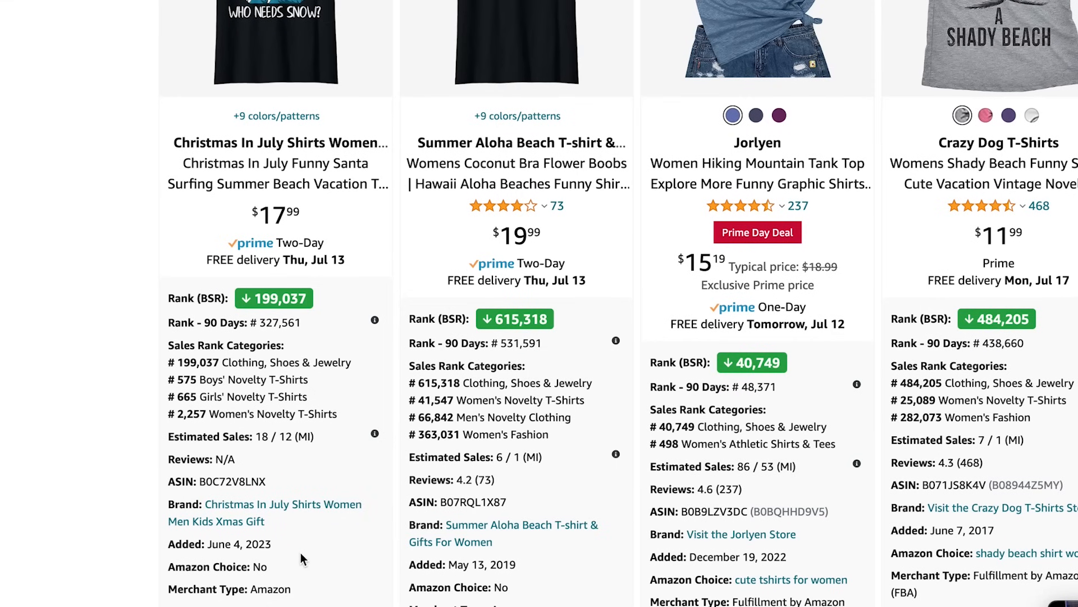
{"action": "scroll", "coordinate": [301, 552], "scroll_direction": "down", "scroll_amount": 2}
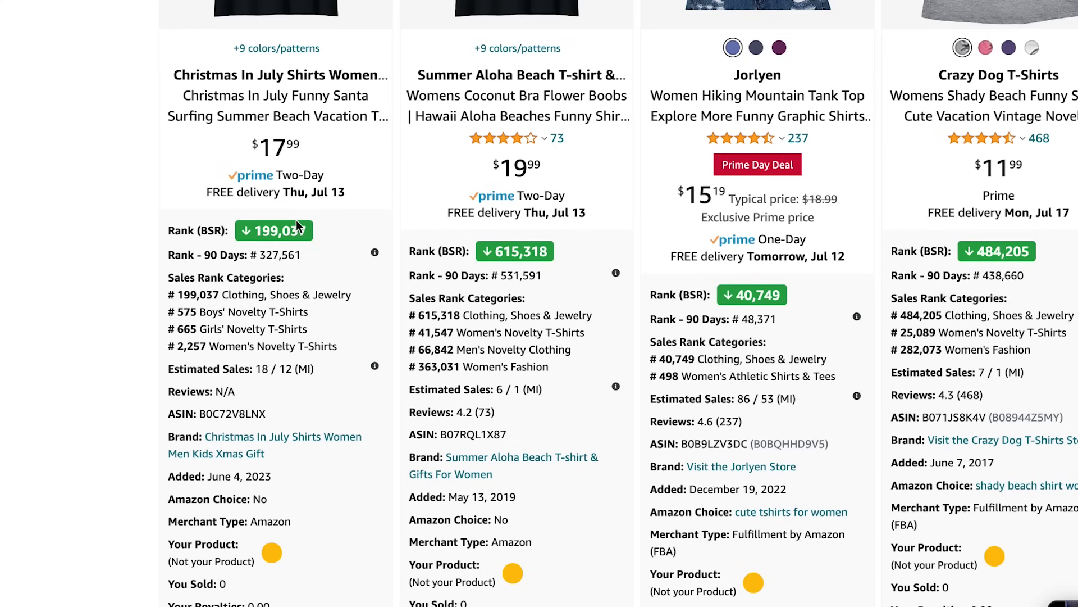
{"action": "scroll", "coordinate": [296, 220], "scroll_direction": "up", "scroll_amount": 3}
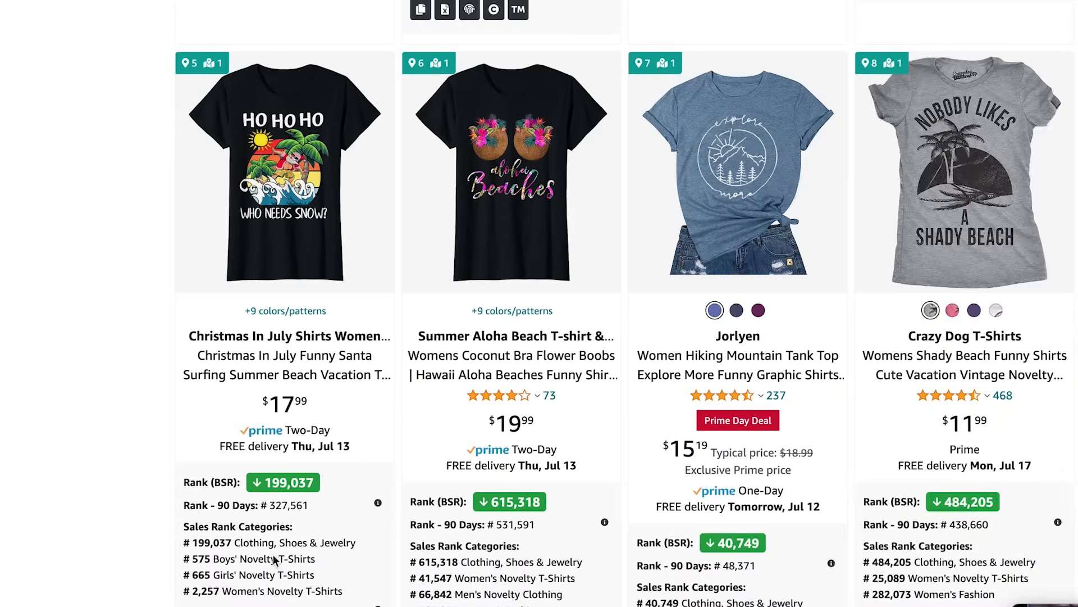
Step: Review the focus keywords and all-keywords lists of the Christmas In July shirt and its neighbouring listings
{"action": "scroll", "coordinate": [394, 484], "scroll_direction": "down", "scroll_amount": 4}
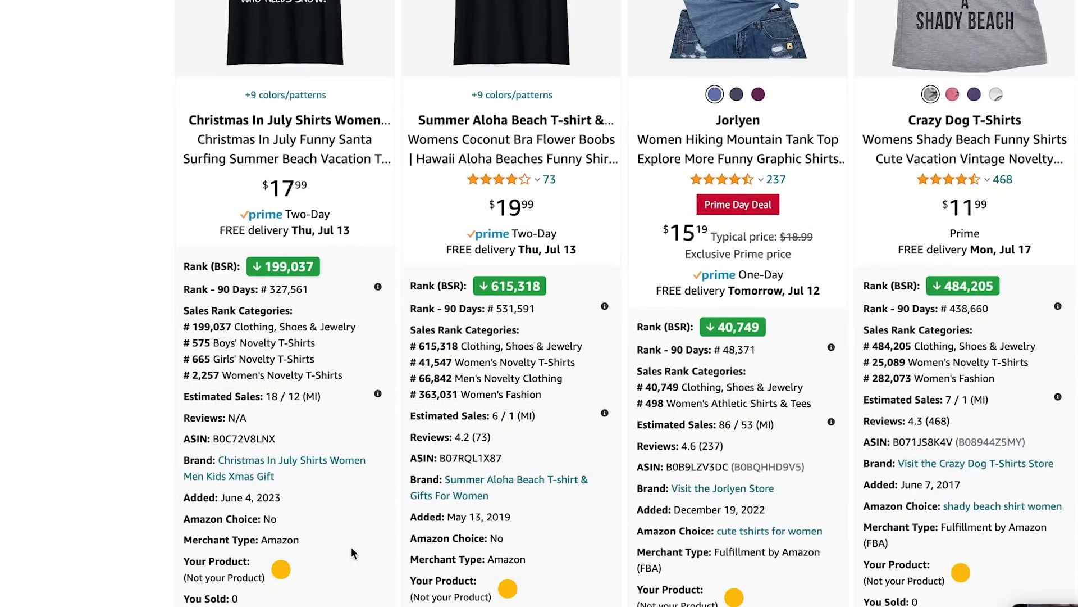
{"action": "scroll", "coordinate": [398, 459], "scroll_direction": "down", "scroll_amount": 4}
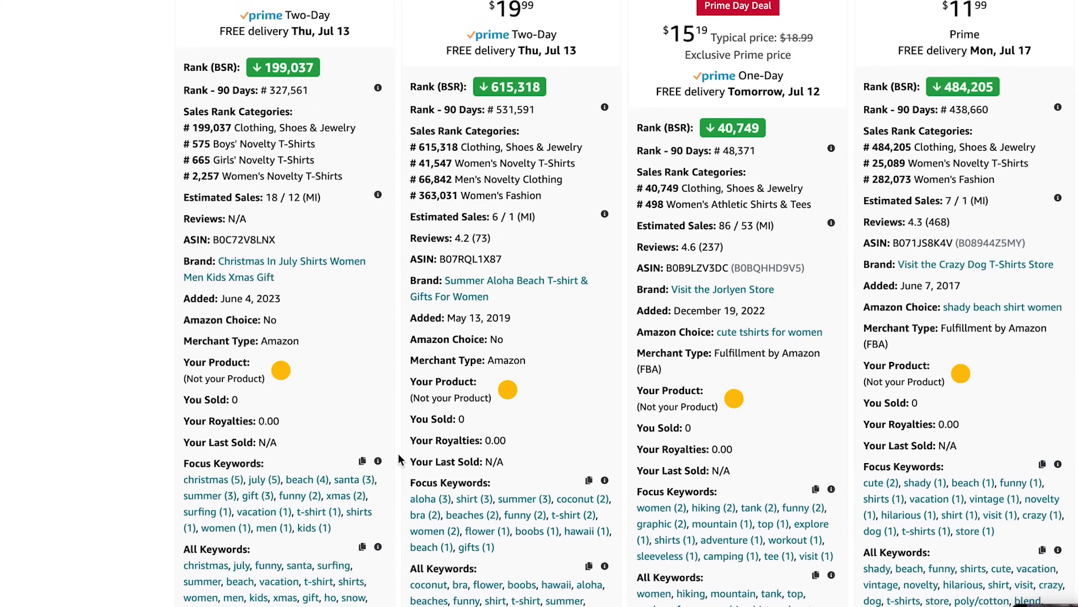
{"action": "scroll", "coordinate": [354, 516], "scroll_direction": "down", "scroll_amount": 2}
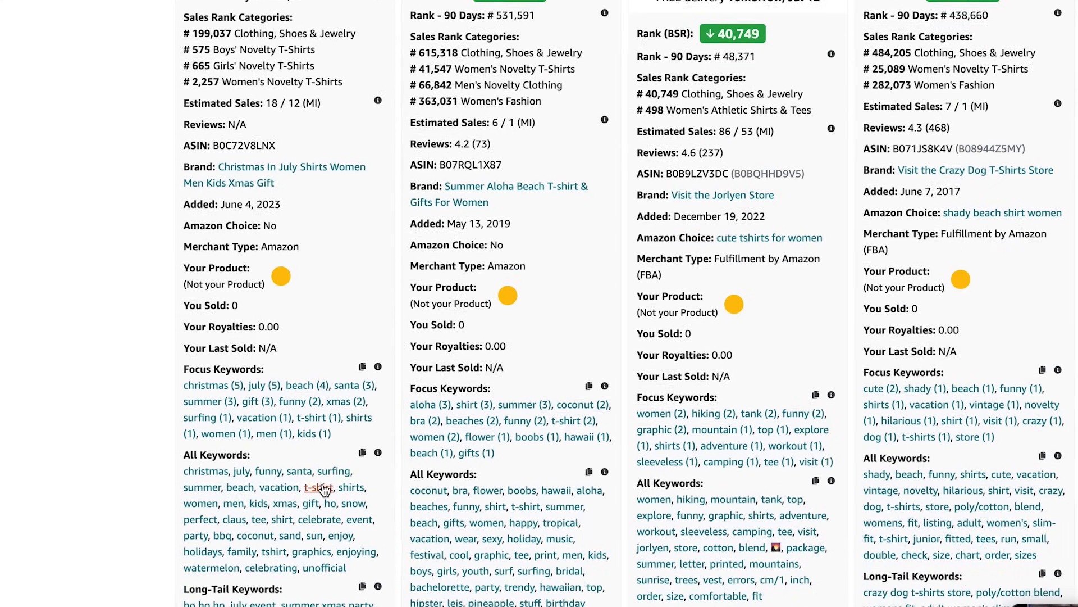
{"action": "scroll", "coordinate": [325, 490], "scroll_direction": "up", "scroll_amount": 7}
{"action": "scroll", "coordinate": [324, 491], "scroll_direction": "up", "scroll_amount": 2}
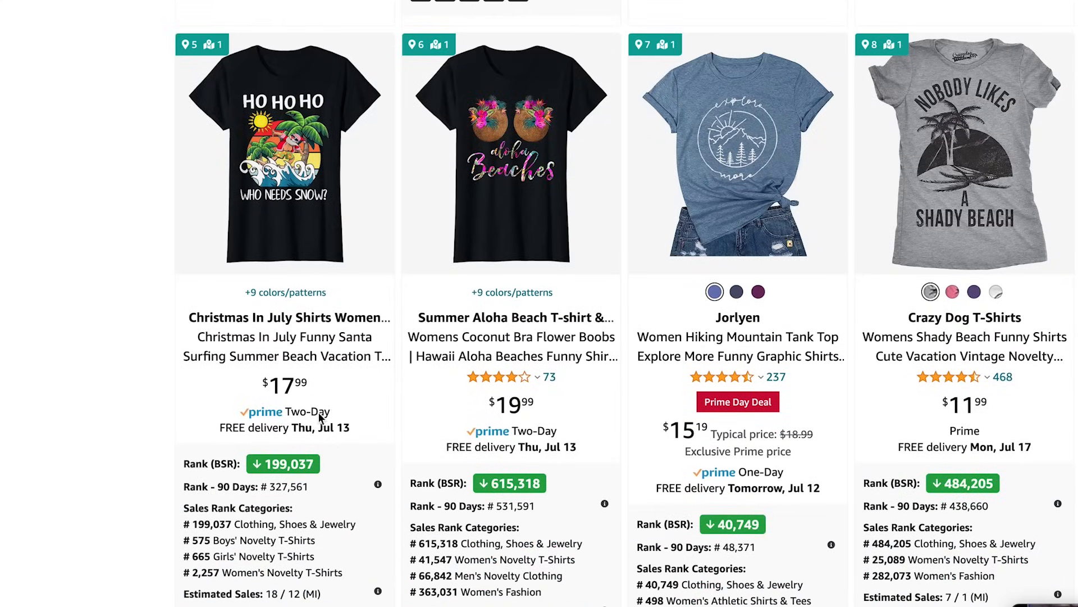
{"action": "scroll", "coordinate": [311, 497], "scroll_direction": "down", "scroll_amount": 2}
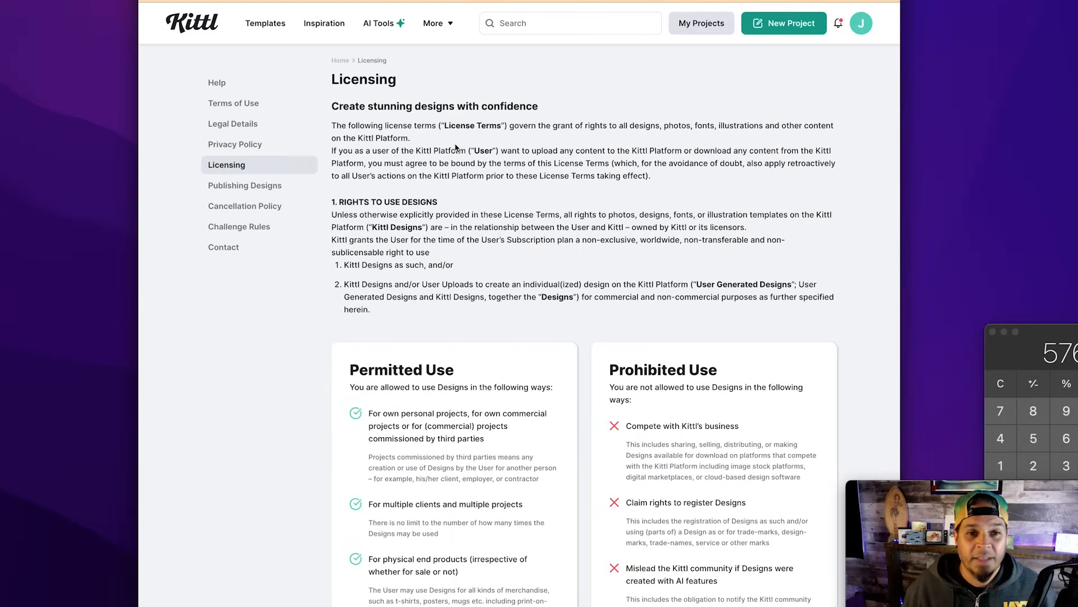
Step: Switch to Kittl's Licensing page and read the permitted uses, especially the terms for physical end products and print-on-demand
{"action": "scroll", "coordinate": [476, 308], "scroll_direction": "down", "scroll_amount": 2}
{"action": "scroll", "coordinate": [477, 308], "scroll_direction": "down", "scroll_amount": 3}
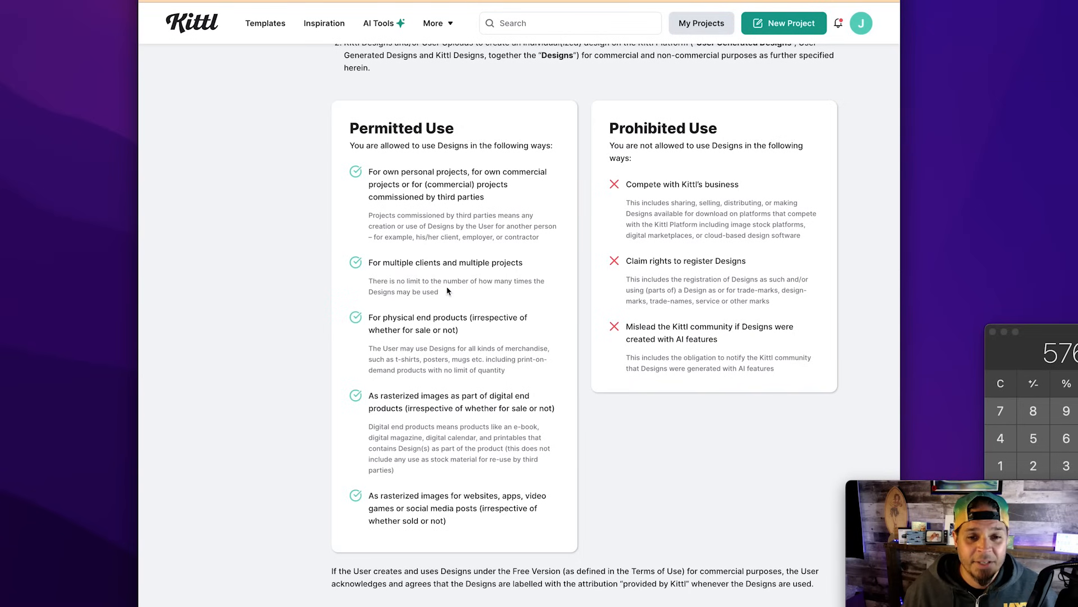
{"action": "scroll", "coordinate": [401, 194], "scroll_direction": "down", "scroll_amount": 3}
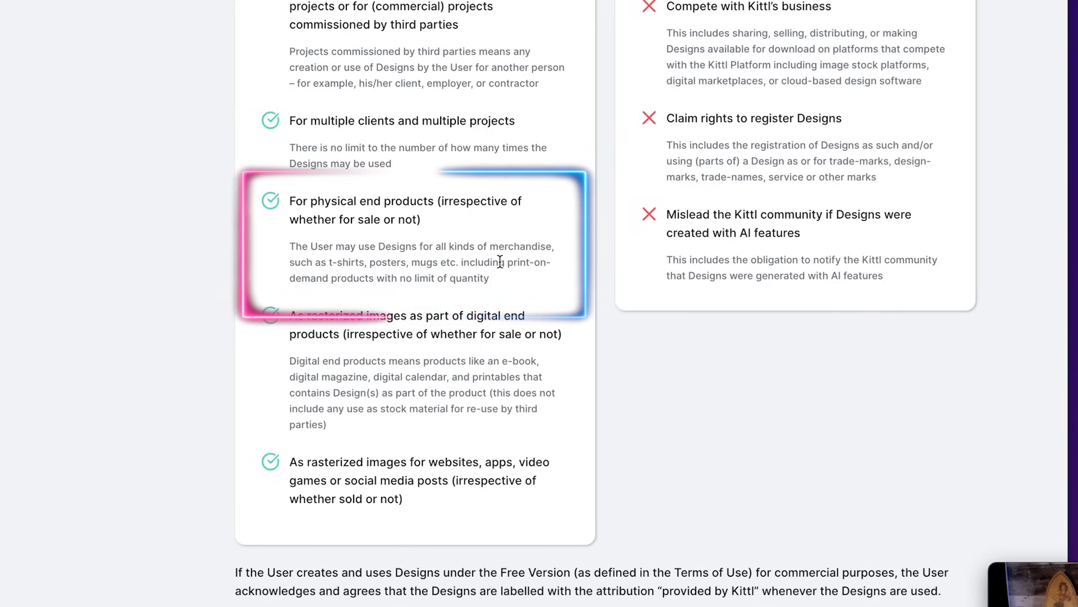
{"action": "left_click_drag", "start_coordinate": [462, 263], "coordinate": [495, 279]}
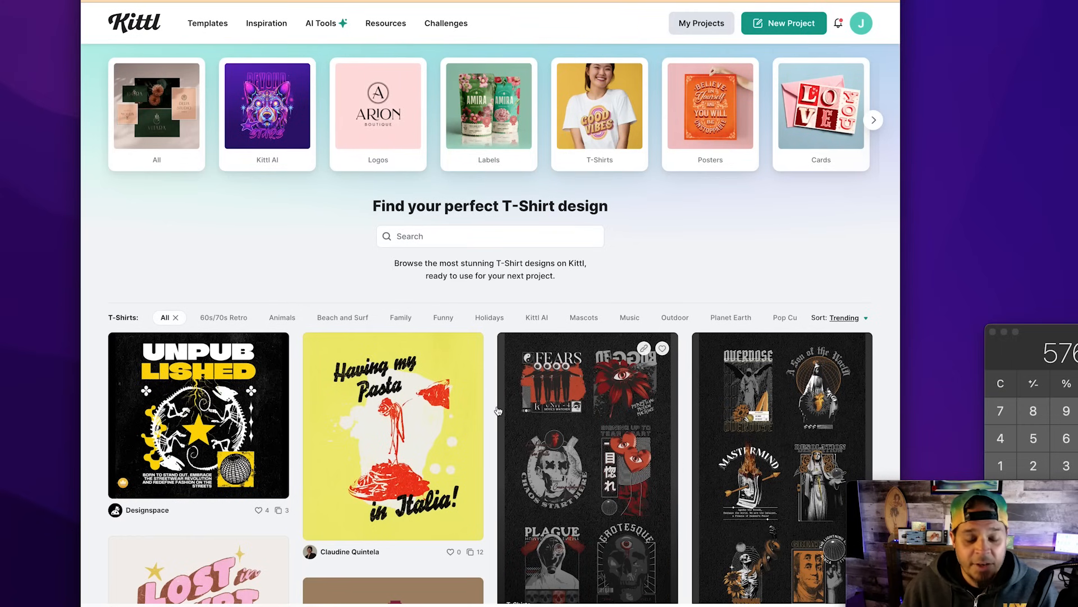
Step: Browse Kittl's T-shirt templates and open the Sunburn 1995 beach design for editing
{"action": "scroll", "coordinate": [498, 412], "scroll_direction": "down", "scroll_amount": 3}
{"action": "scroll", "coordinate": [505, 348], "scroll_direction": "down", "scroll_amount": 9}
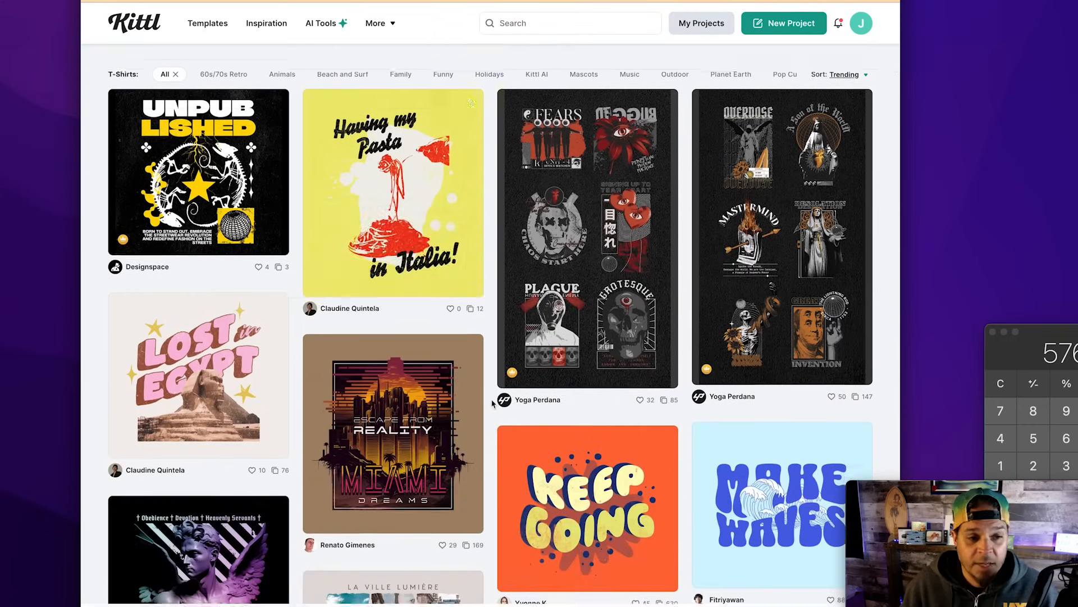
{"action": "scroll", "coordinate": [556, 288], "scroll_direction": "down", "scroll_amount": 6}
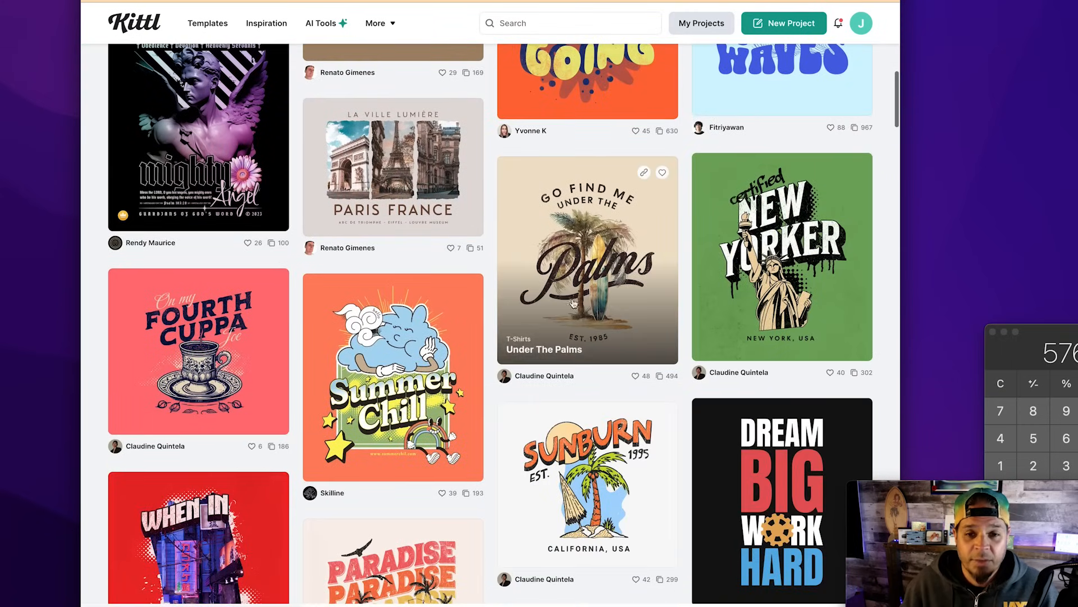
{"action": "scroll", "coordinate": [555, 309], "scroll_direction": "down", "scroll_amount": 2}
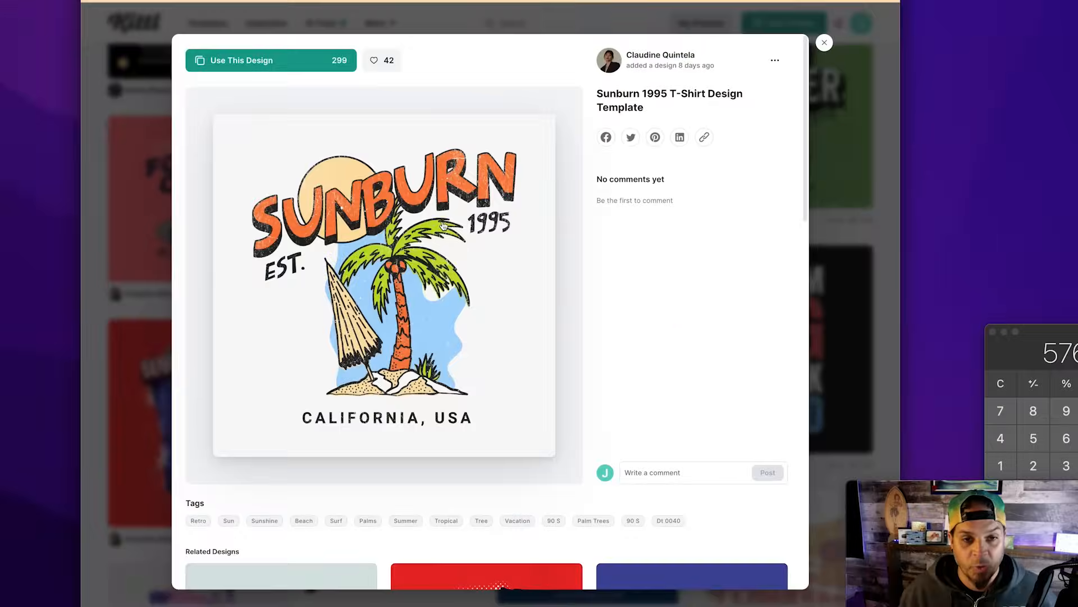
{"action": "left_click", "coordinate": [410, 200]}
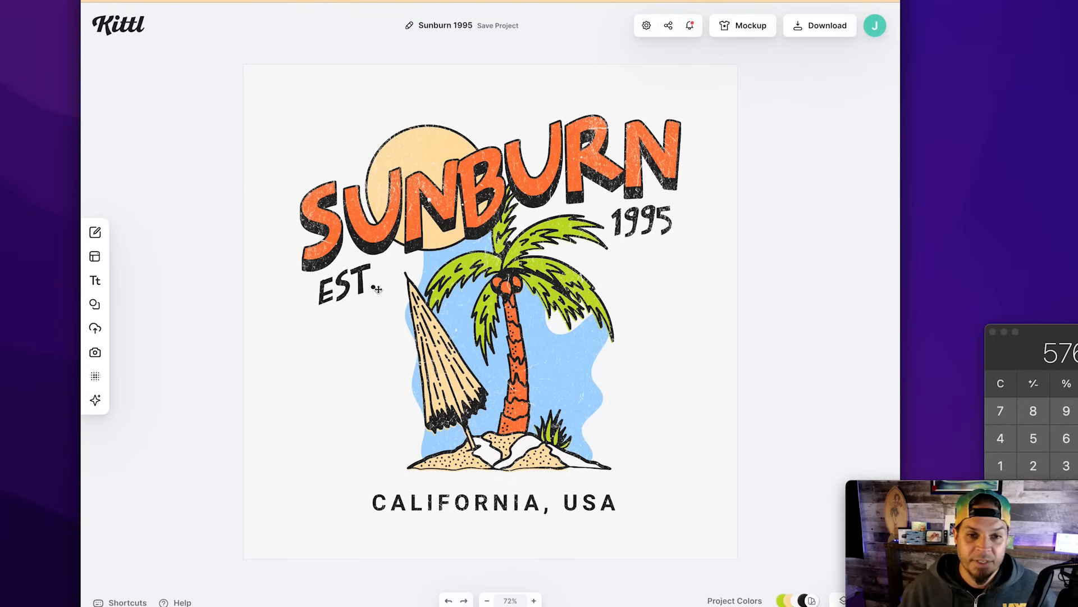
Step: Replace the SUNBURN heading with BEACH and move it up to the design's upper-left area, above the sun
{"action": "left_click", "coordinate": [524, 180]}
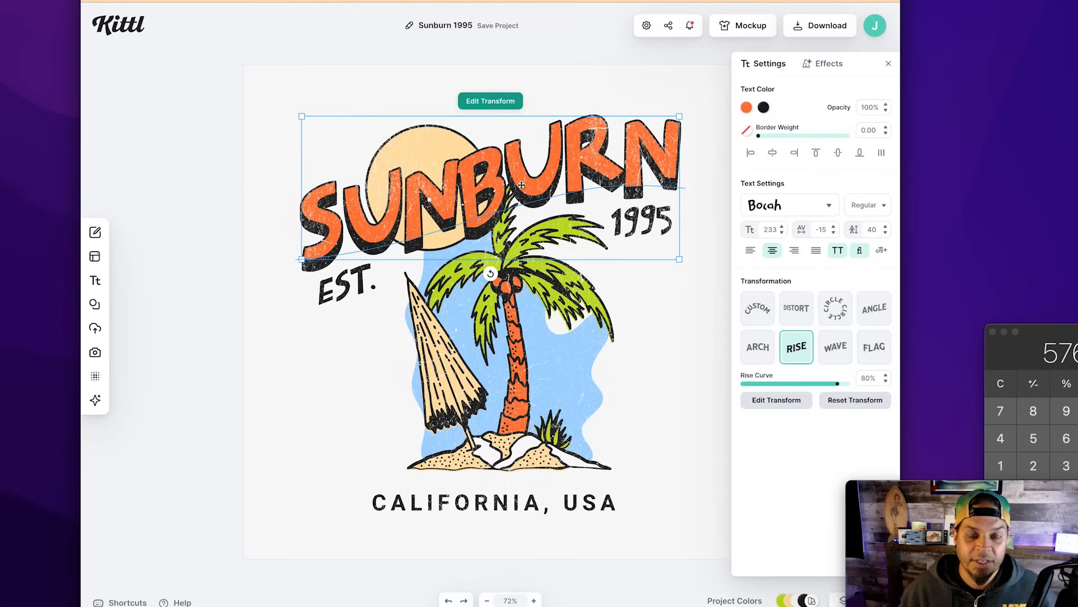
{"action": "double_click", "coordinate": [522, 181]}
{"action": "key", "text": "BackSpace"}
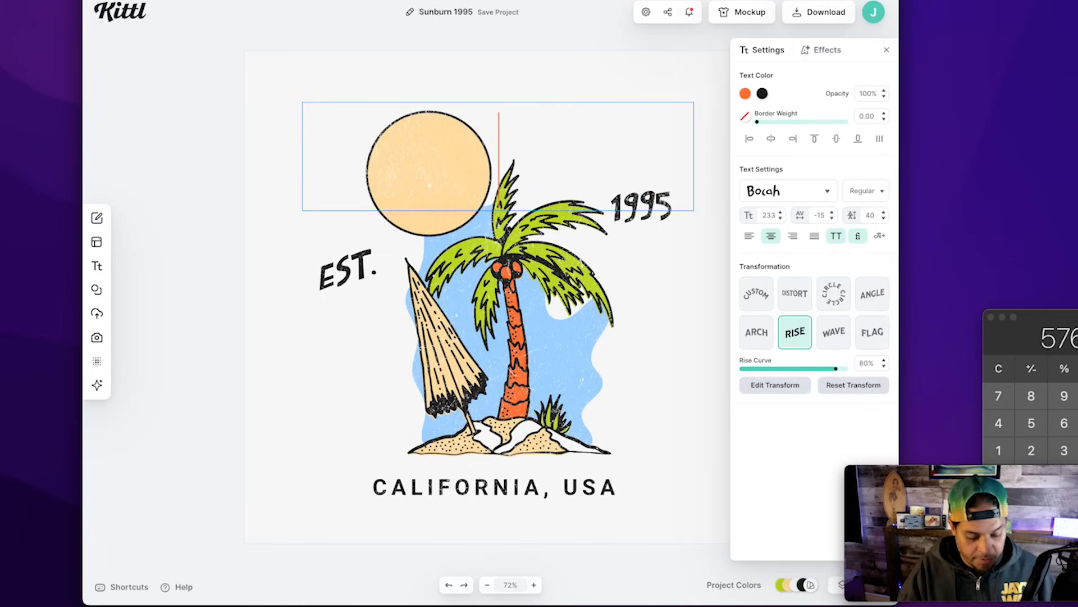
{"action": "type", "text": "BEACH"}
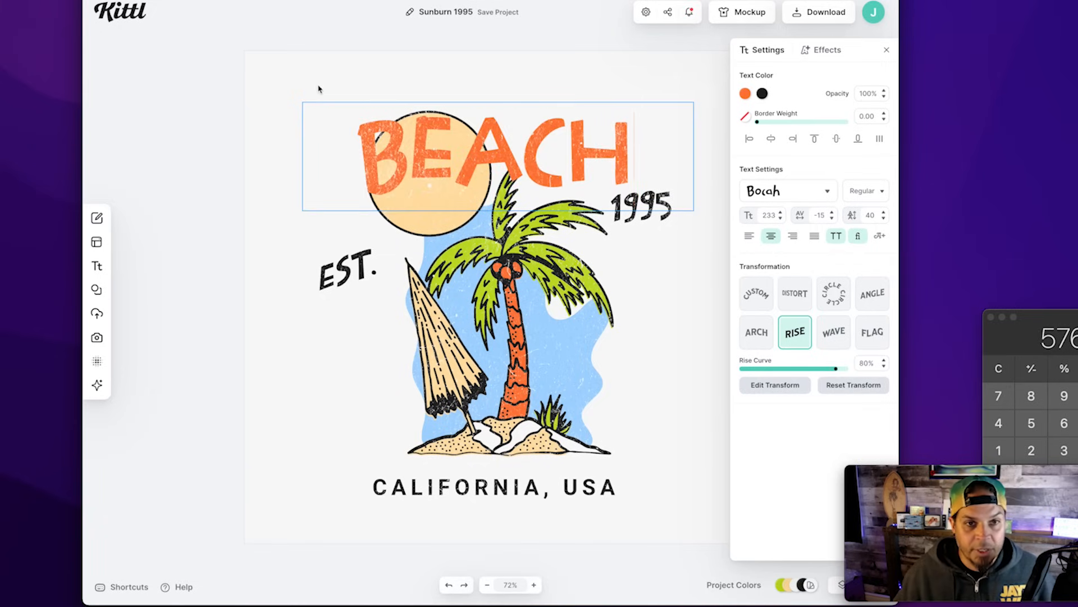
{"action": "left_click", "coordinate": [428, 122]}
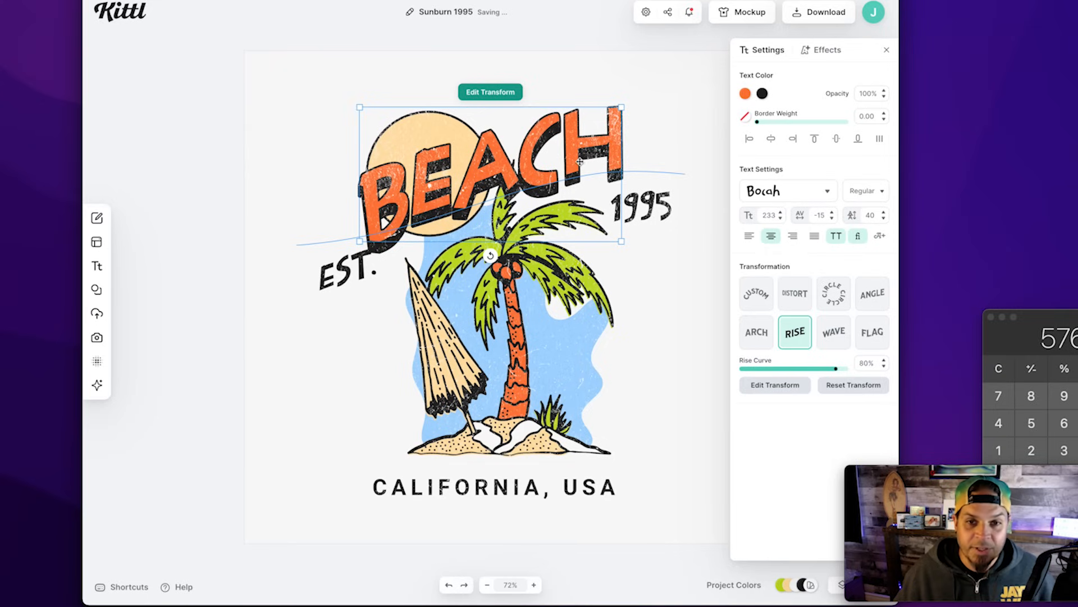
{"action": "left_click_drag", "start_coordinate": [473, 177], "coordinate": [447, 129]}
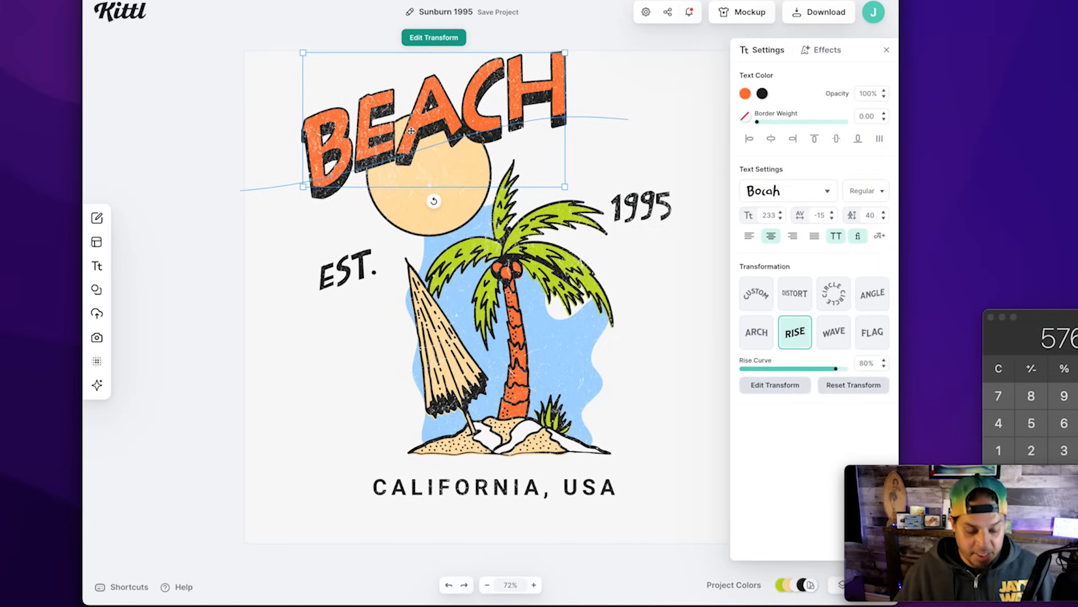
Step: Duplicate the BEACH heading, change the copy's text to BUM and place it beneath BEACH over the sun
{"action": "key", "text": "super+v"}
{"action": "left_click_drag", "start_coordinate": [490, 162], "coordinate": [521, 163]}
{"action": "left_click_drag", "start_coordinate": [435, 100], "coordinate": [410, 110]}
{"action": "double_click", "coordinate": [569, 166]}
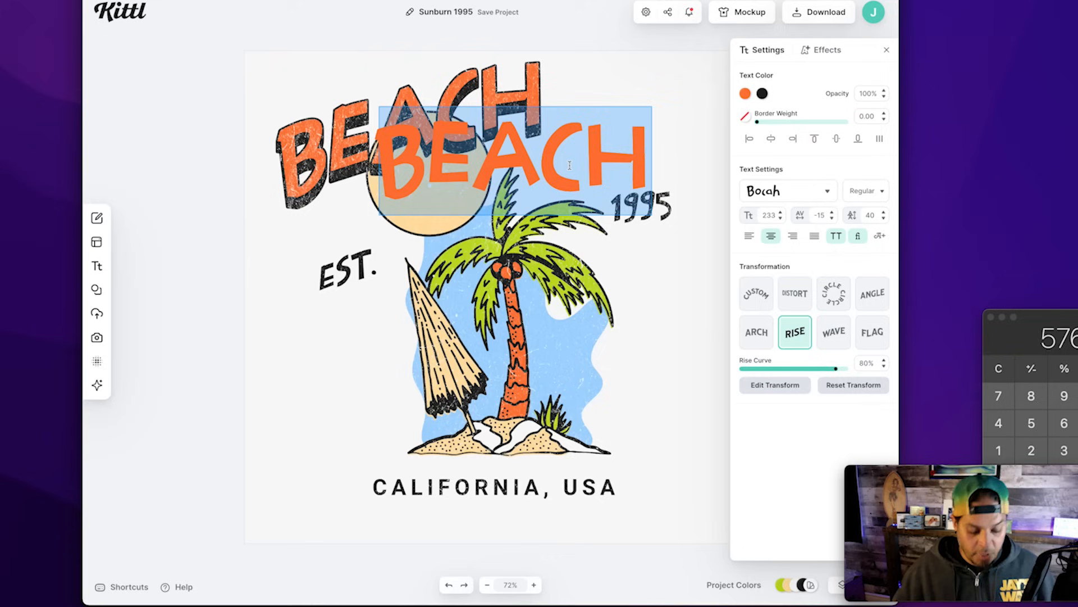
{"action": "type", "text": "BUM"}
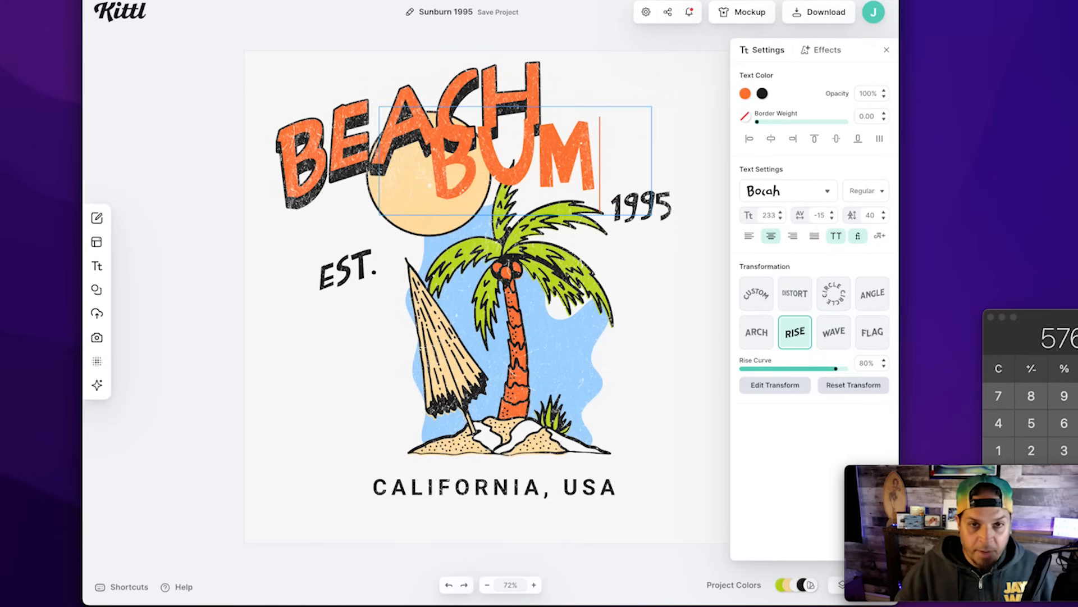
{"action": "key", "text": "Escape"}
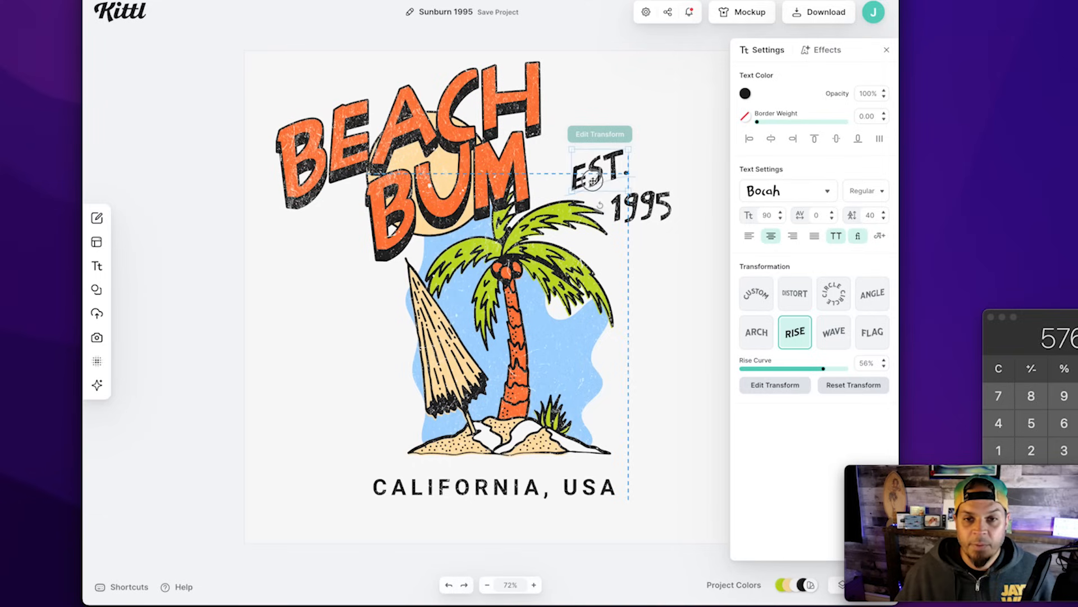
Step: Move the EST. and 1995 texts beneath the BEACH BUM heading and enlarge 1995 to size 198
{"action": "left_click_drag", "start_coordinate": [599, 166], "coordinate": [580, 161]}
{"action": "left_click", "coordinate": [632, 194]}
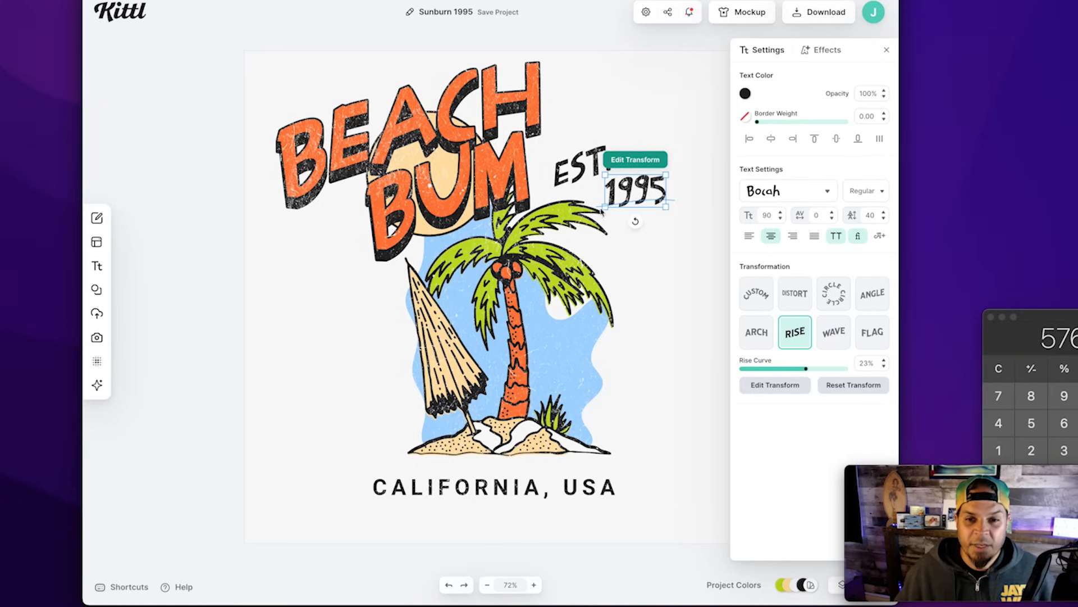
{"action": "left_click_drag", "start_coordinate": [605, 211], "coordinate": [544, 257]}
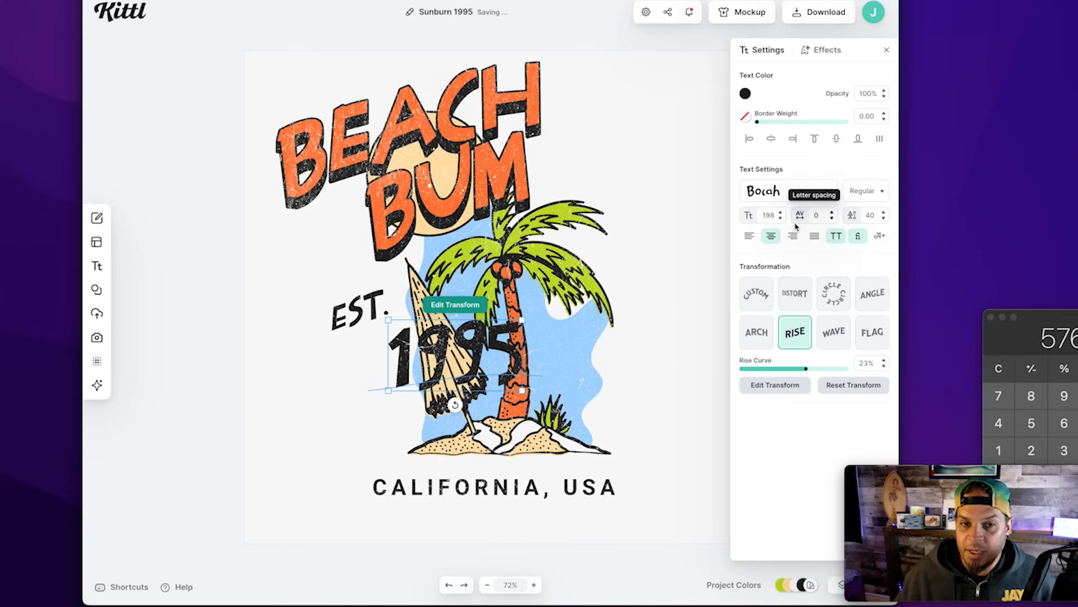
Step: Set the 1995 text in the Ambery Garden typeface
{"action": "left_click", "coordinate": [827, 193]}
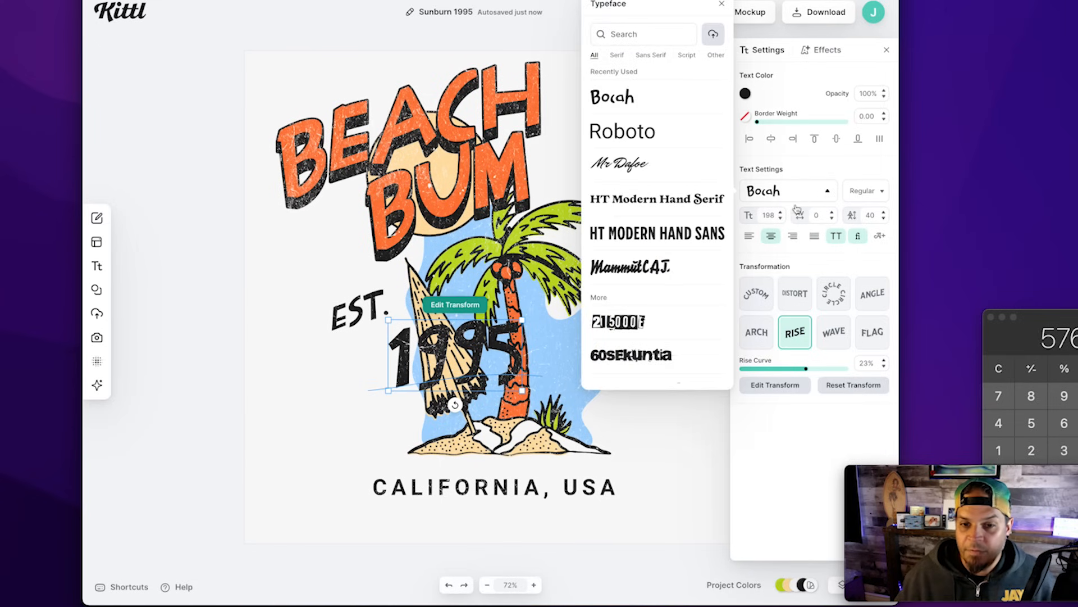
{"action": "scroll", "coordinate": [646, 261], "scroll_direction": "down", "scroll_amount": 3}
{"action": "left_click", "coordinate": [644, 250]}
Step: Shift the palm tree illustration up and to the right, and enlarge EST. to size 121 in the Ambery Garden typeface
{"action": "left_click", "coordinate": [349, 313]}
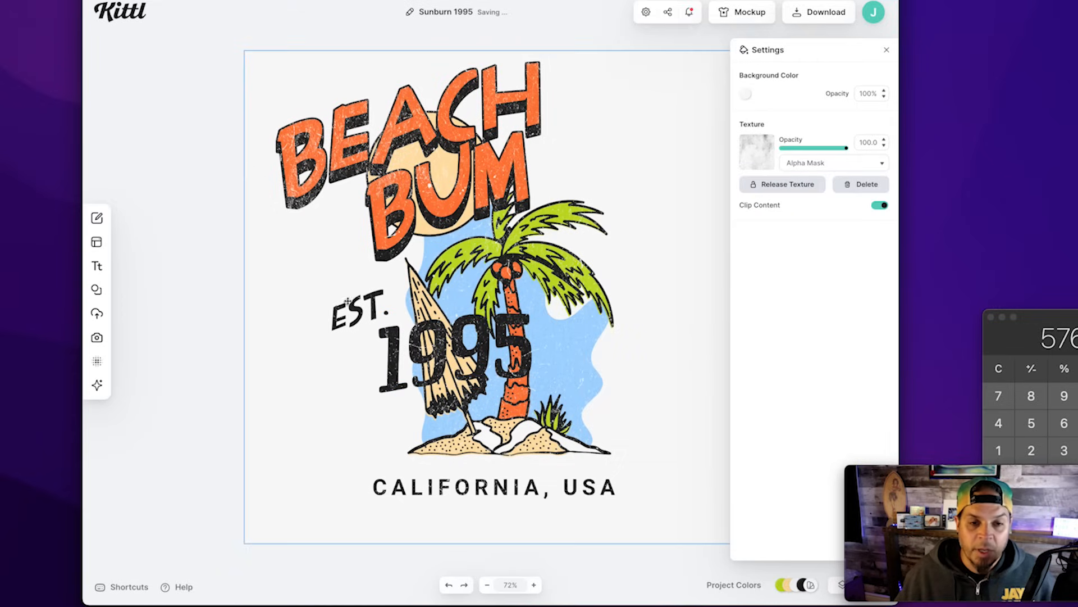
{"action": "left_click_drag", "start_coordinate": [470, 362], "coordinate": [513, 322]}
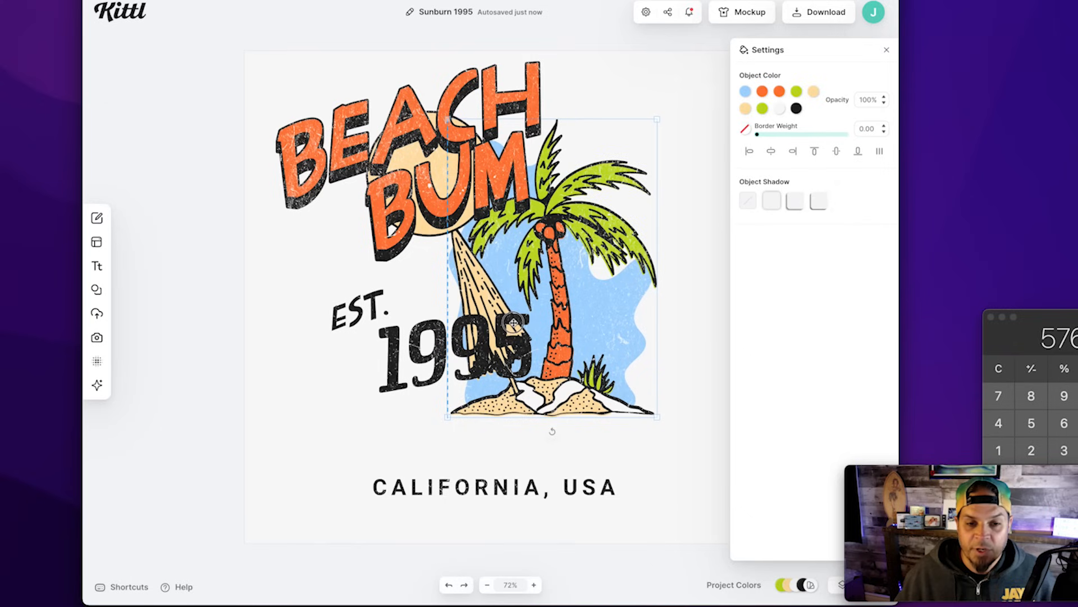
{"action": "left_click", "coordinate": [375, 316]}
{"action": "left_click_drag", "start_coordinate": [388, 291], "coordinate": [409, 276]}
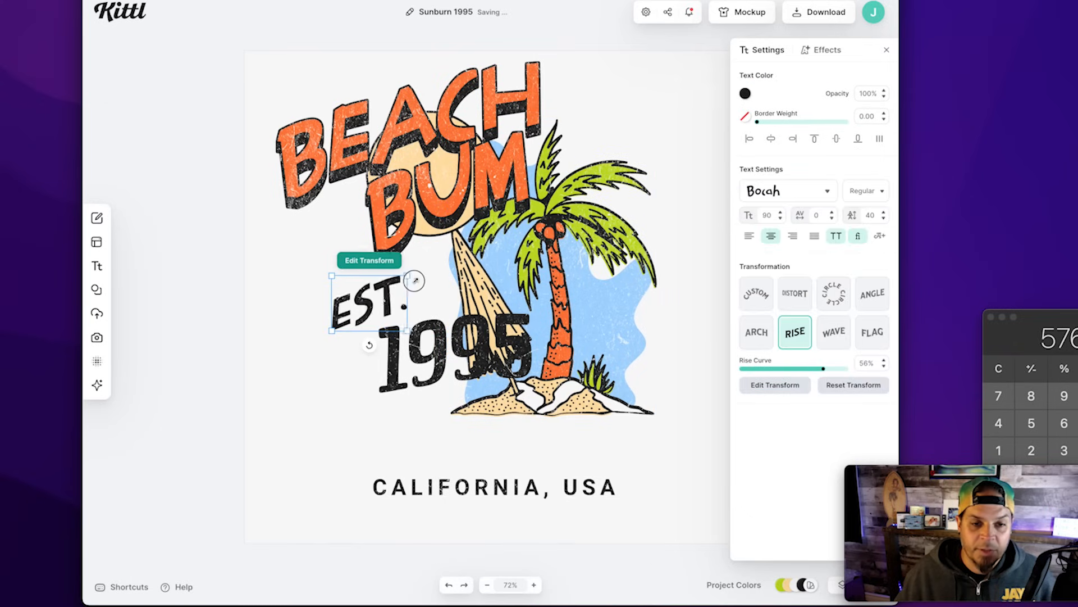
{"action": "left_click", "coordinate": [405, 337]}
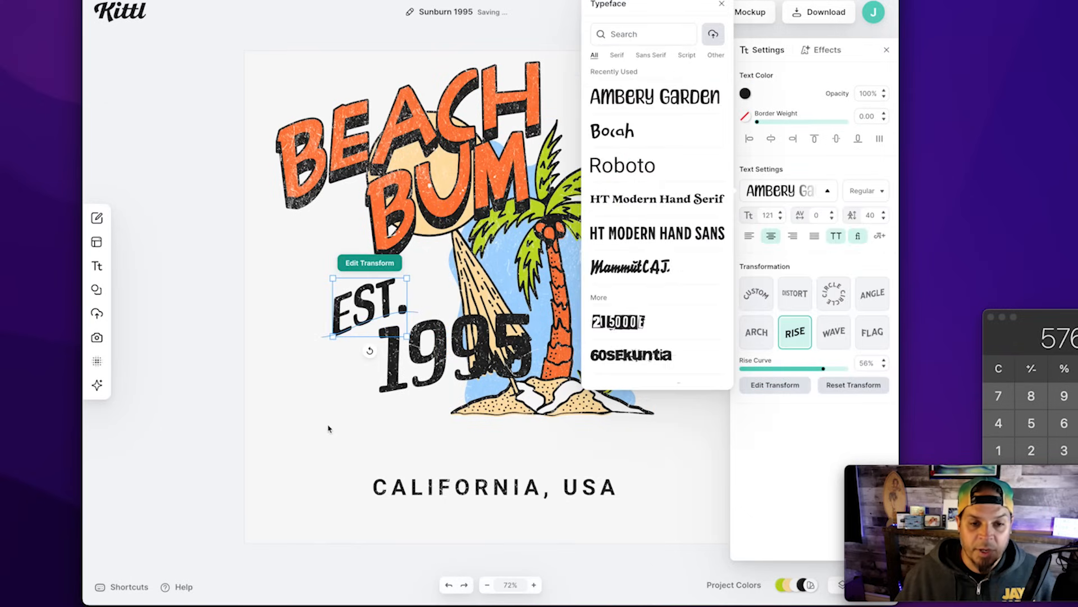
{"action": "left_click", "coordinate": [331, 427]}
Step: Give 1995 a Block Shadow effect in off-white f8f8f8 with an outline width of 14 and an adjusted angle
{"action": "left_click", "coordinate": [821, 50]}
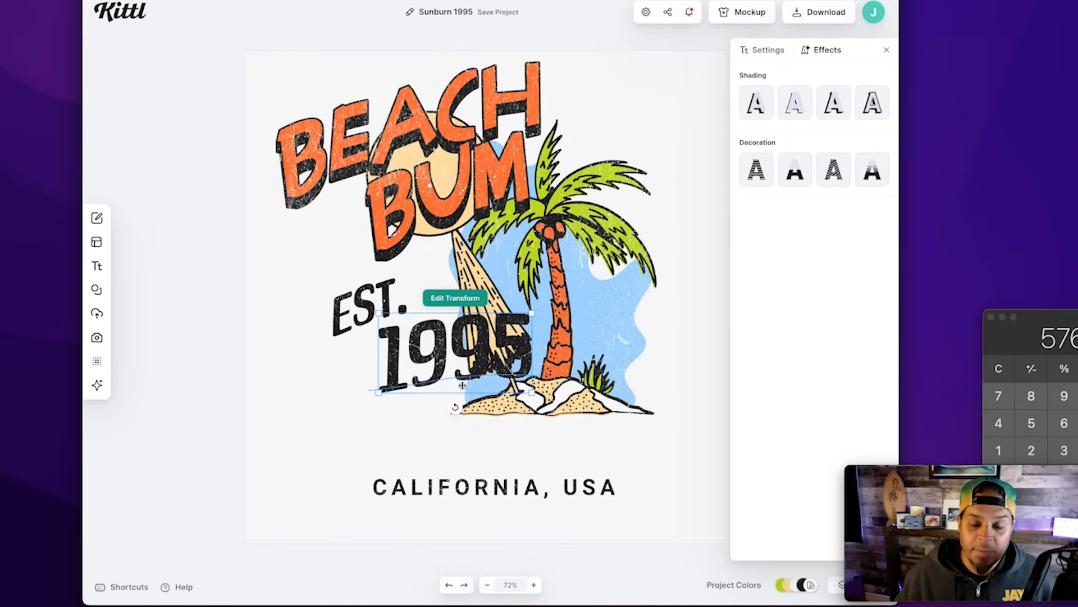
{"action": "left_click", "coordinate": [836, 107]}
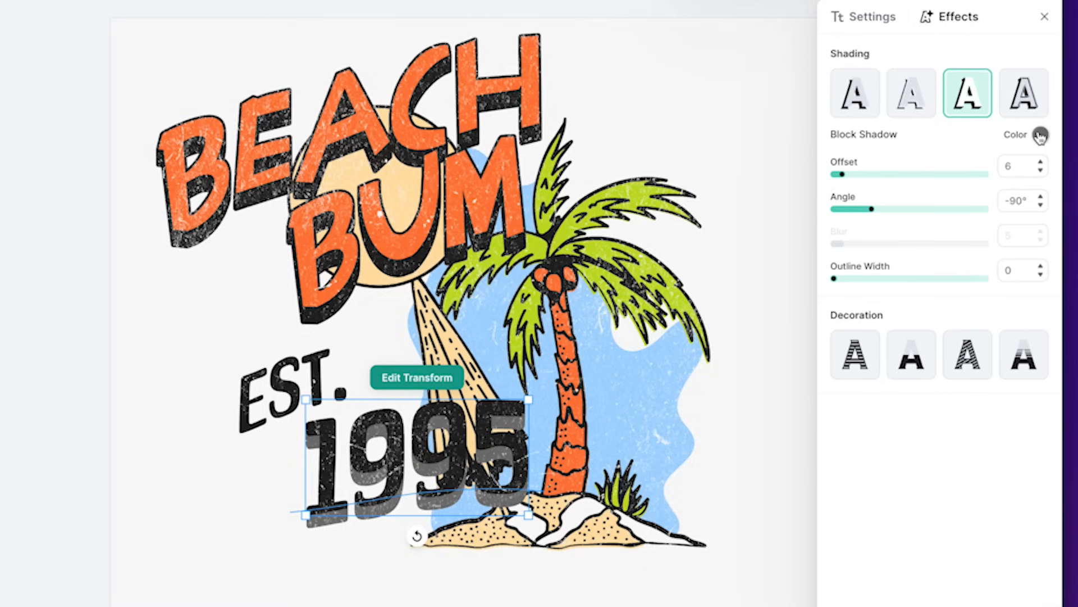
{"action": "left_click", "coordinate": [1040, 135]}
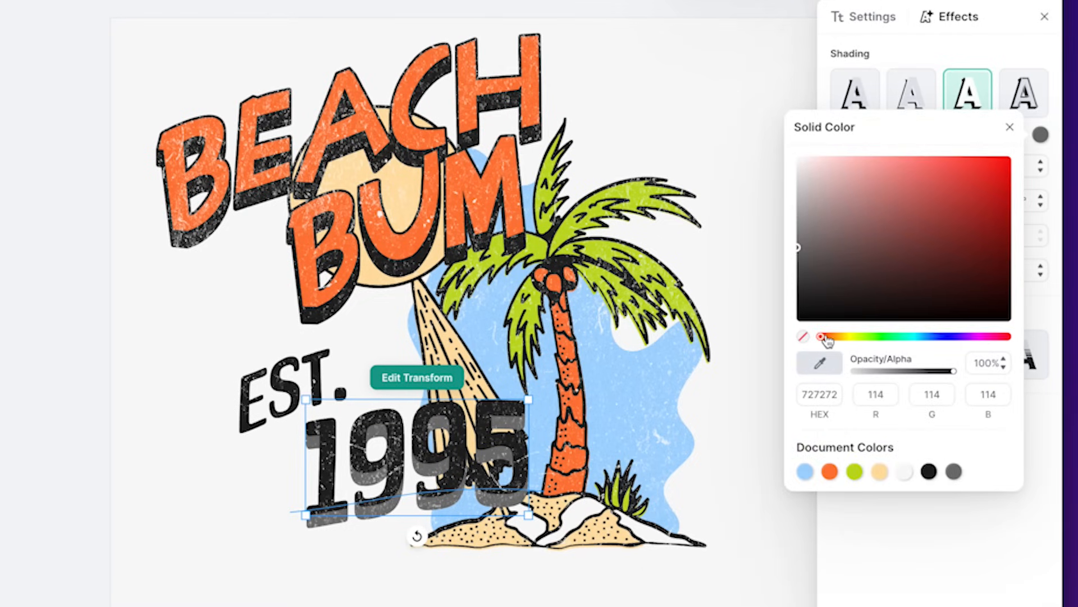
{"action": "left_click", "coordinate": [830, 472]}
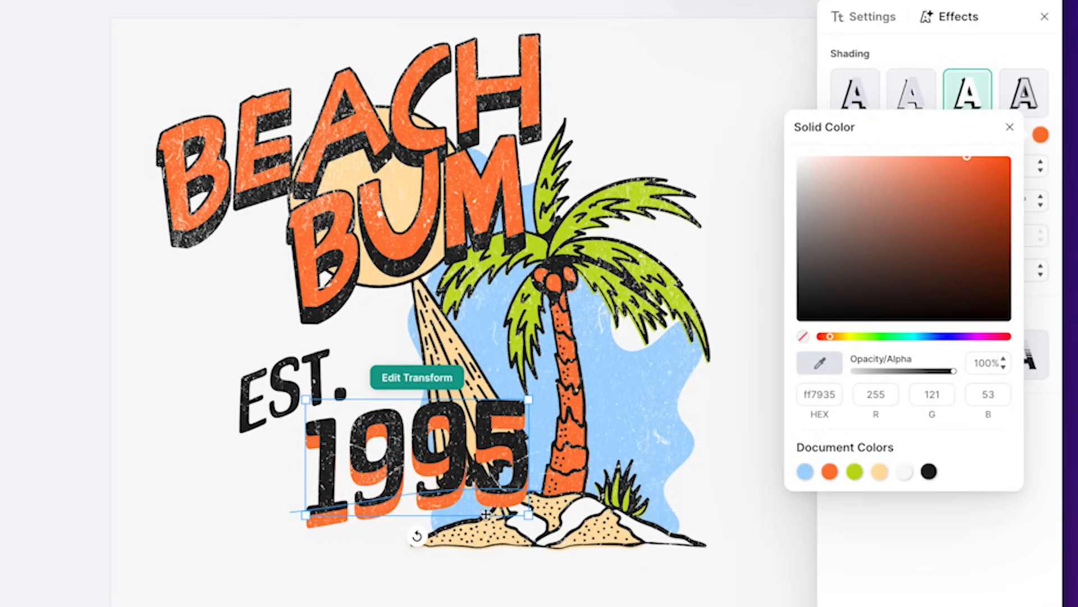
{"action": "left_click", "coordinate": [905, 473]}
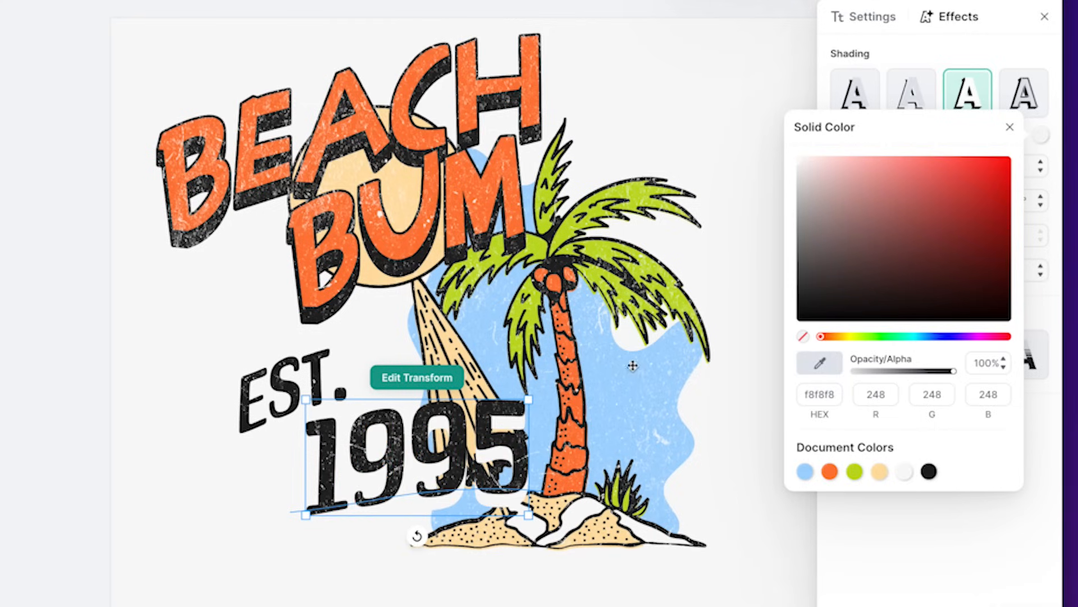
{"action": "left_click", "coordinate": [967, 58]}
{"action": "left_click_drag", "start_coordinate": [838, 279], "coordinate": [854, 282]}
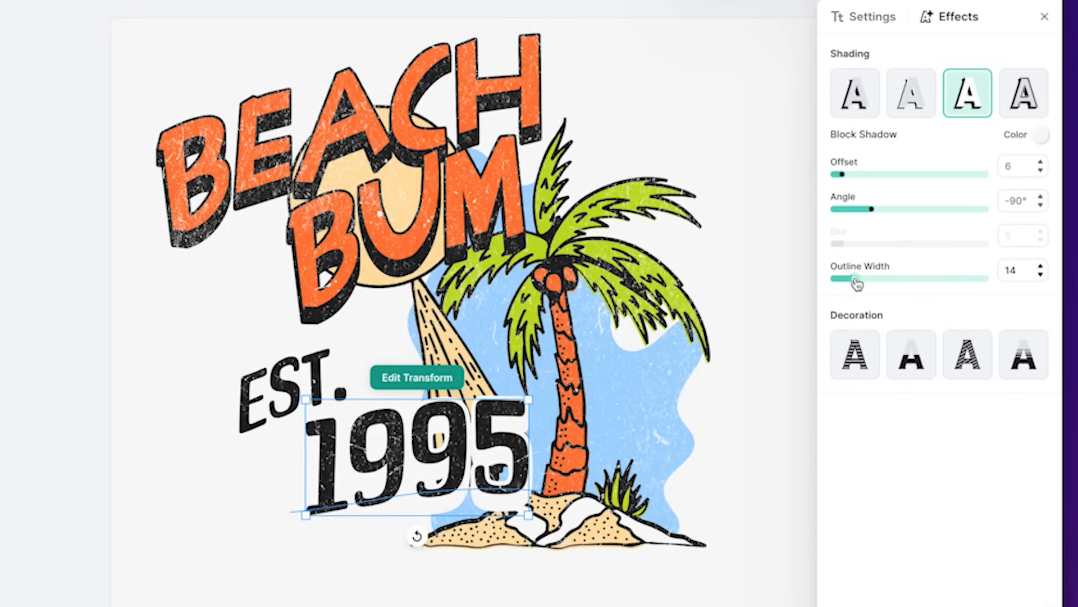
{"action": "mouse_move", "coordinate": [869, 212]}
{"action": "left_mouse_down"}
{"action": "mouse_move", "coordinate": [854, 212]}
{"action": "mouse_move", "coordinate": [886, 211]}
{"action": "left_mouse_up"}
Step: Rearrange the palm illustration and 1995, enlarging 1995 to size 241, and set the rise curve of EST. to 34%
{"action": "left_click_drag", "start_coordinate": [459, 448], "coordinate": [502, 450]}
{"action": "left_click_drag", "start_coordinate": [573, 398], "coordinate": [696, 337]}
{"action": "left_click_drag", "start_coordinate": [563, 416], "coordinate": [475, 511]}
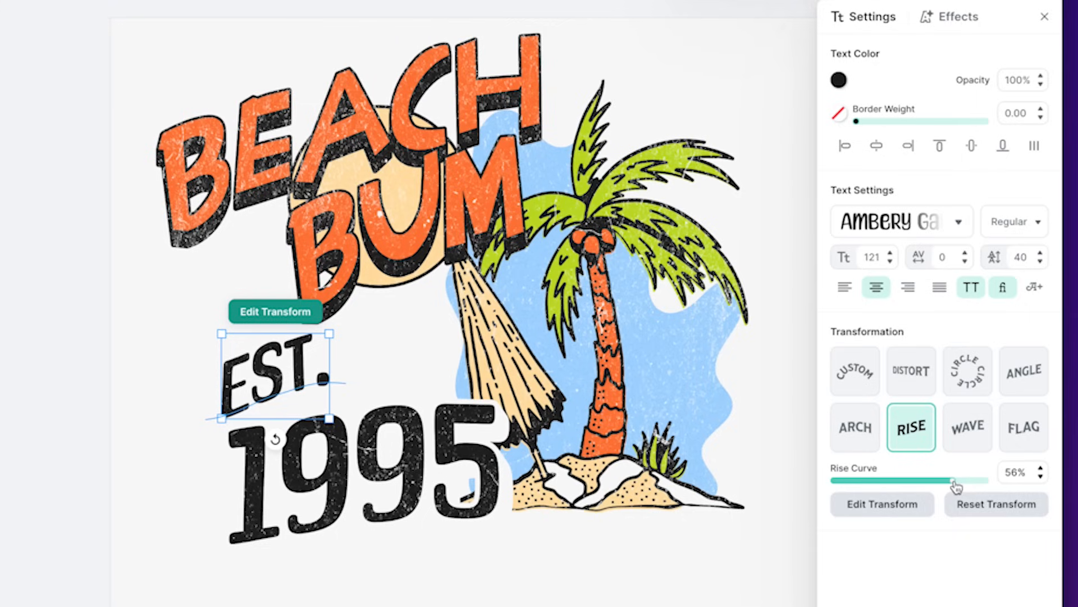
{"action": "left_click_drag", "start_coordinate": [953, 482], "coordinate": [934, 481]}
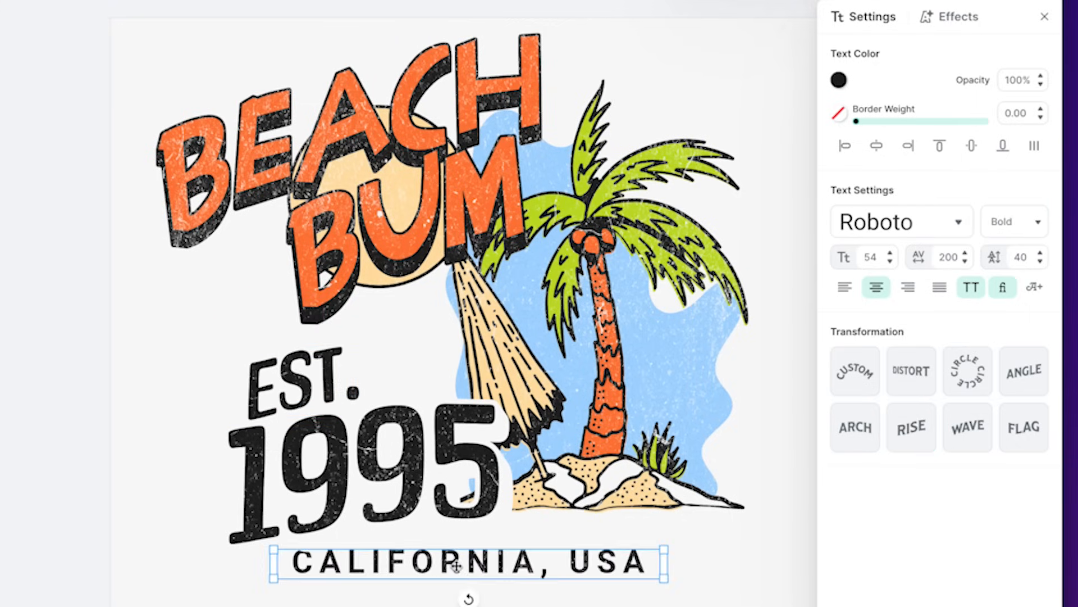
Step: Switch to ChatGPT, request "10 more shorter" beachy birthday taglines and pick out the phrase Shoreline Shenanigans
{"action": "double_click", "coordinate": [456, 565]}
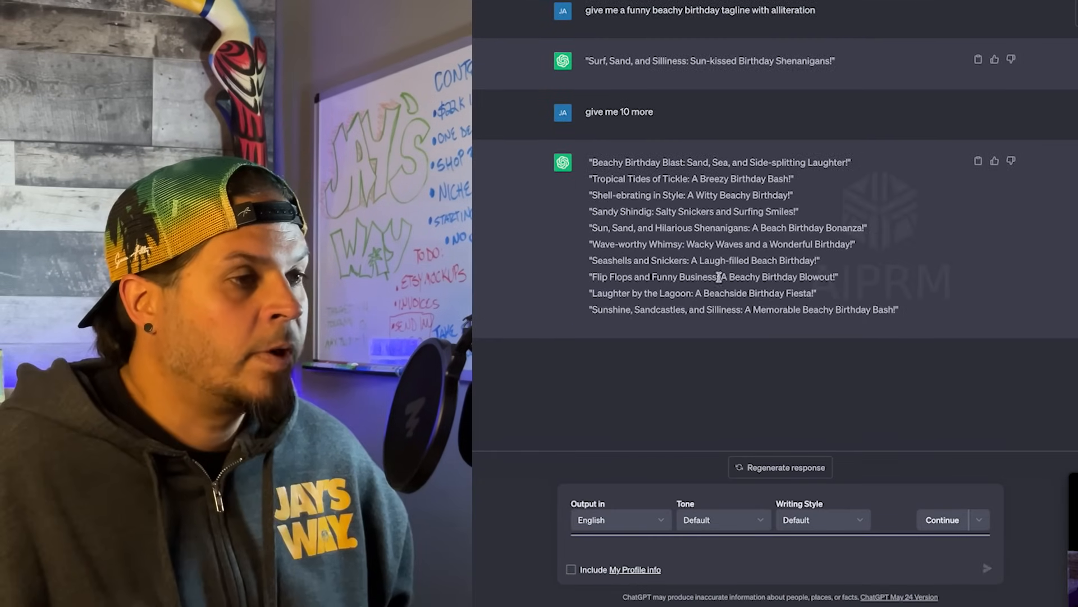
{"action": "type", "text": "10 more shorter"}
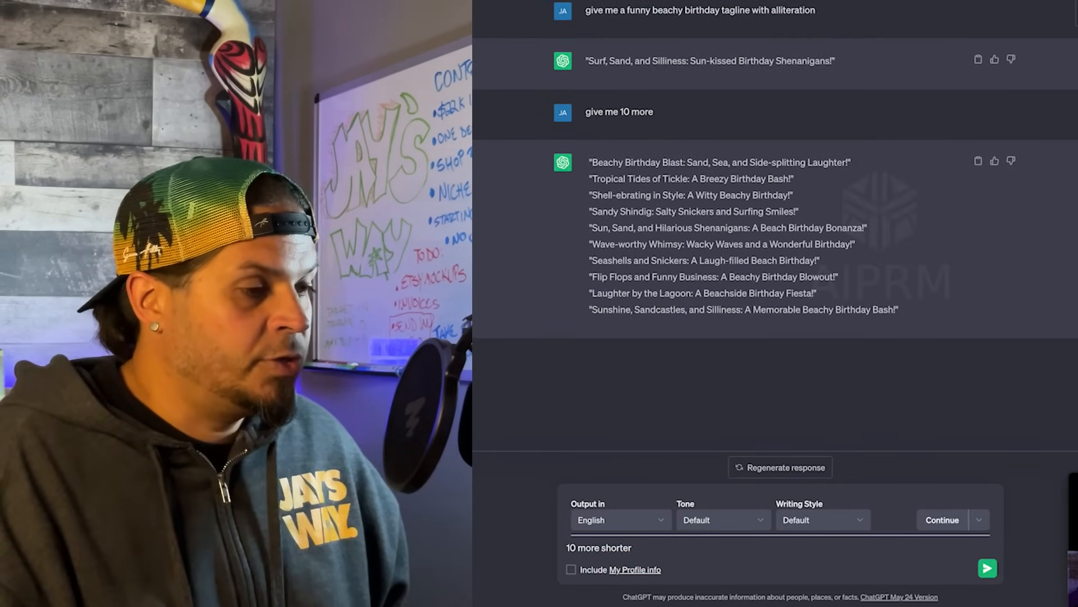
{"action": "key", "text": "Return"}
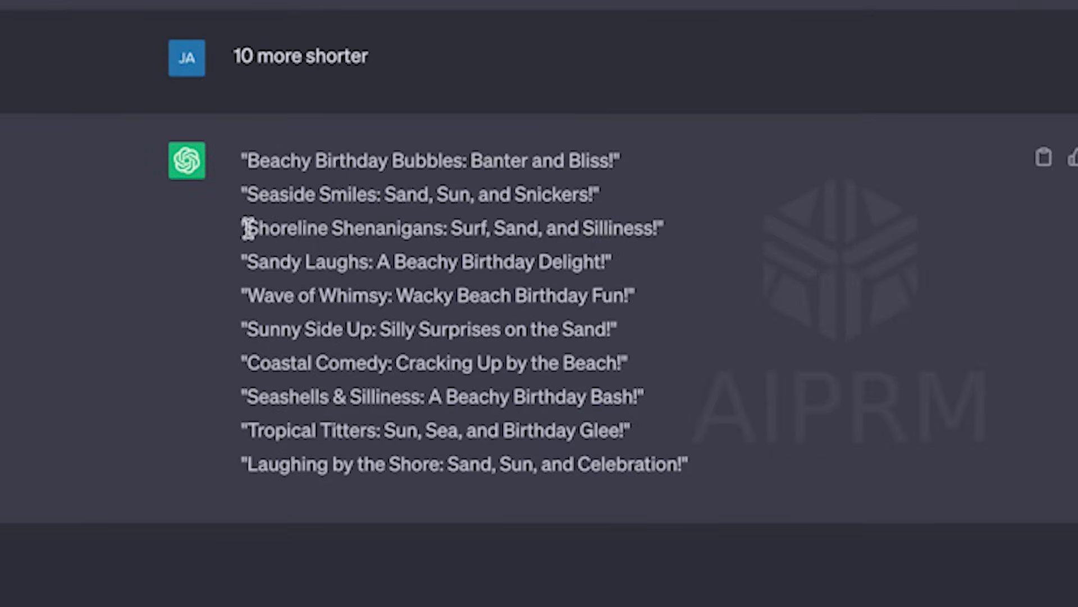
{"action": "left_click_drag", "start_coordinate": [245, 228], "coordinate": [440, 241]}
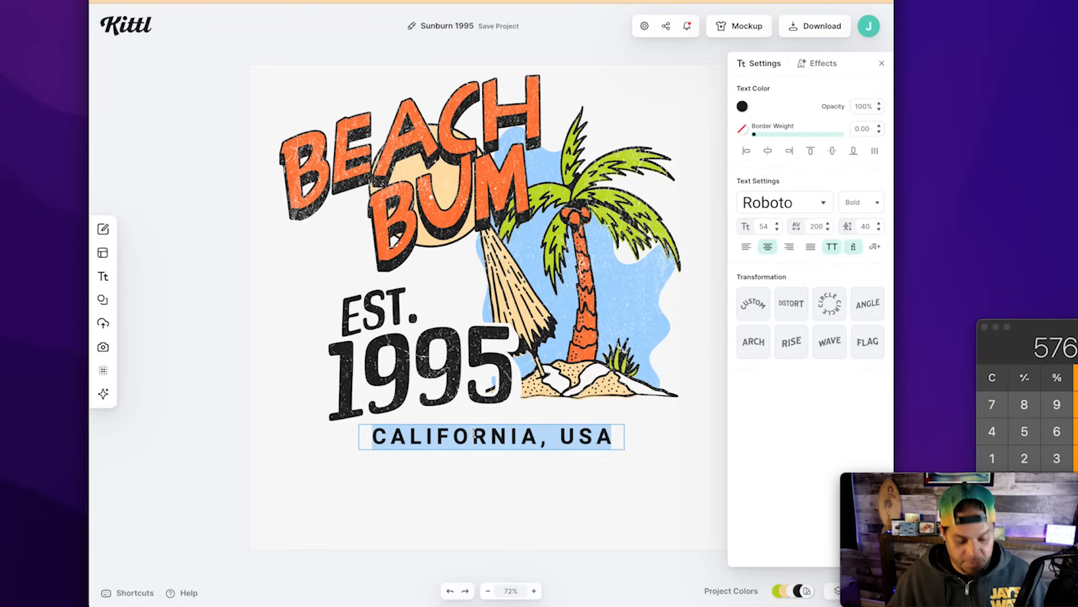
Step: Back in Kittl, replace the CALIFORNIA, USA line with SHORELINE SHENANIGANS
{"action": "type", "text": "Shoreline Shenanigans"}
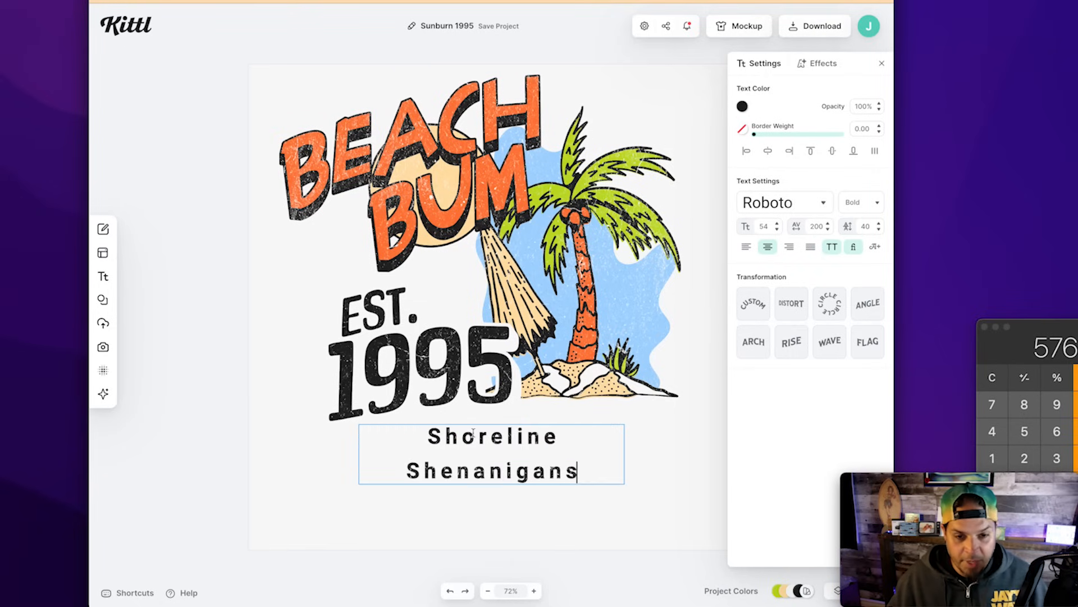
{"action": "key", "text": "super+a"}
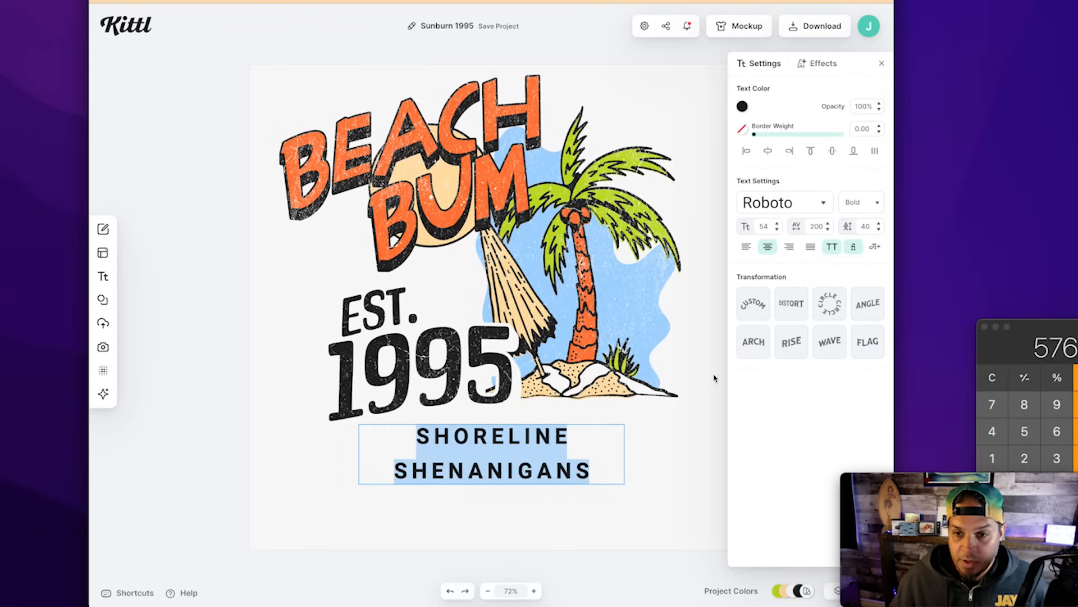
{"action": "left_click", "coordinate": [671, 448]}
Step: Set the font size of the SHORELINE SHENANIGANS text to 60
{"action": "left_click", "coordinate": [776, 229]}
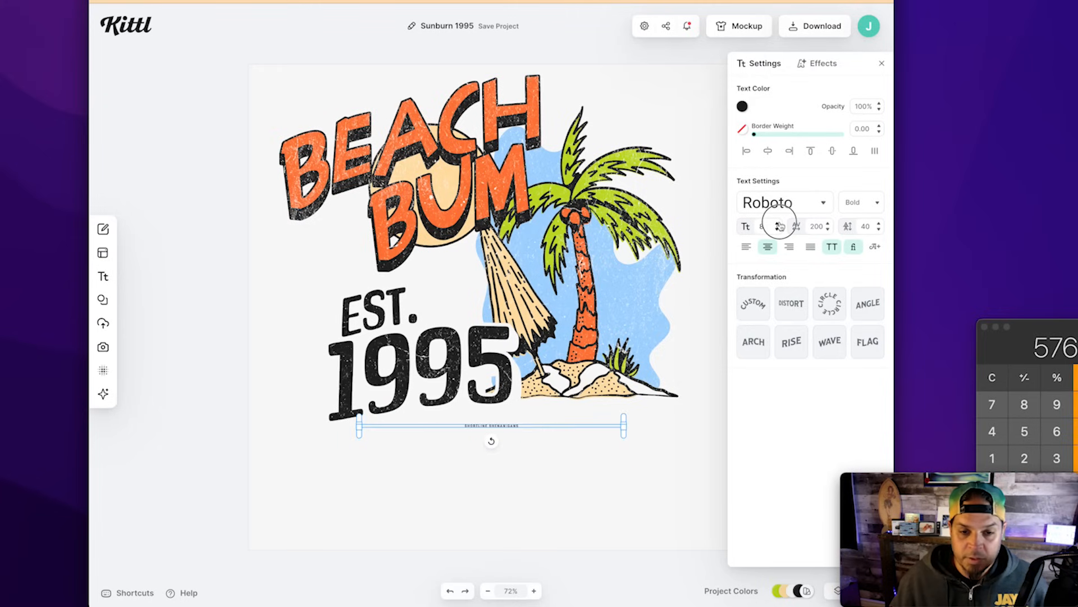
{"action": "left_click", "coordinate": [777, 224]}
{"action": "left_click", "coordinate": [779, 224]}
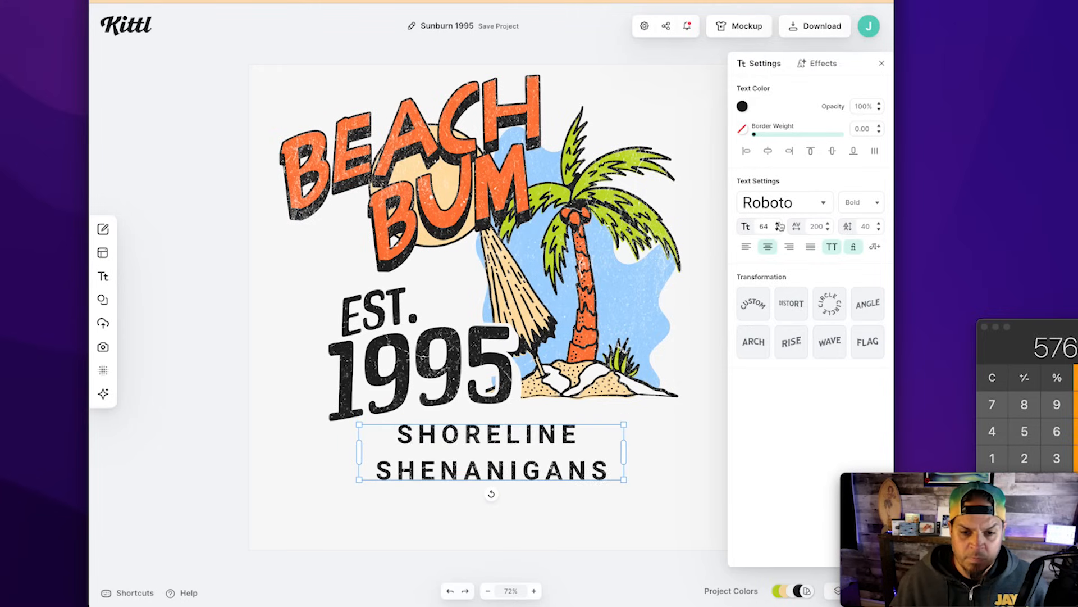
{"action": "left_click", "coordinate": [777, 229]}
{"action": "left_click", "coordinate": [777, 229]}
{"action": "left_click", "coordinate": [778, 230]}
{"action": "left_click", "coordinate": [777, 229]}
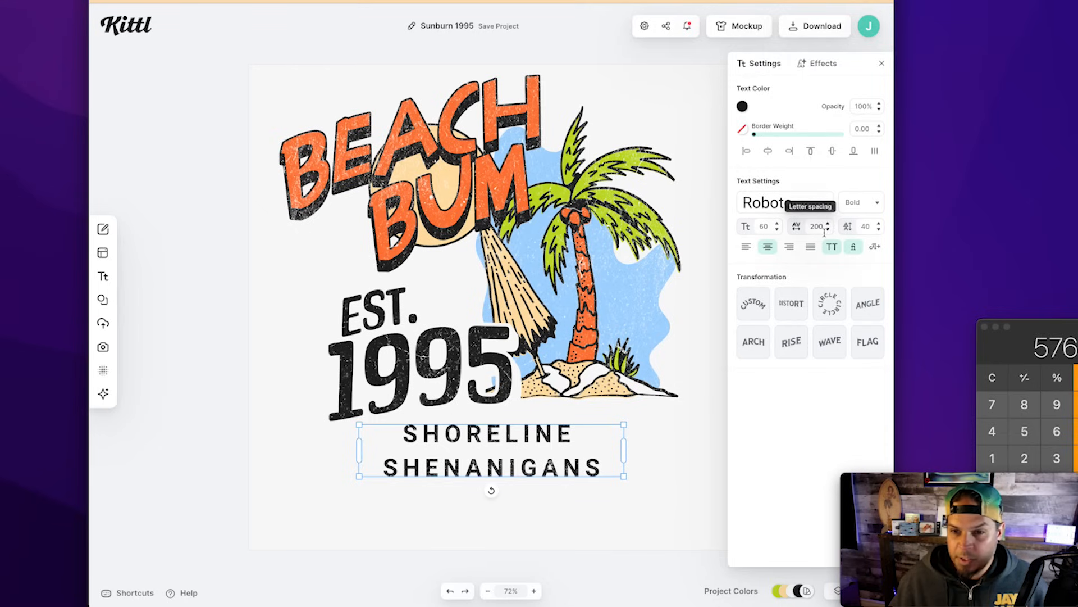
Step: Tighten the line spacing of the SHORELINE SHENANIGANS text to 0
{"action": "left_click", "coordinate": [879, 230]}
{"action": "left_click", "coordinate": [880, 230]}
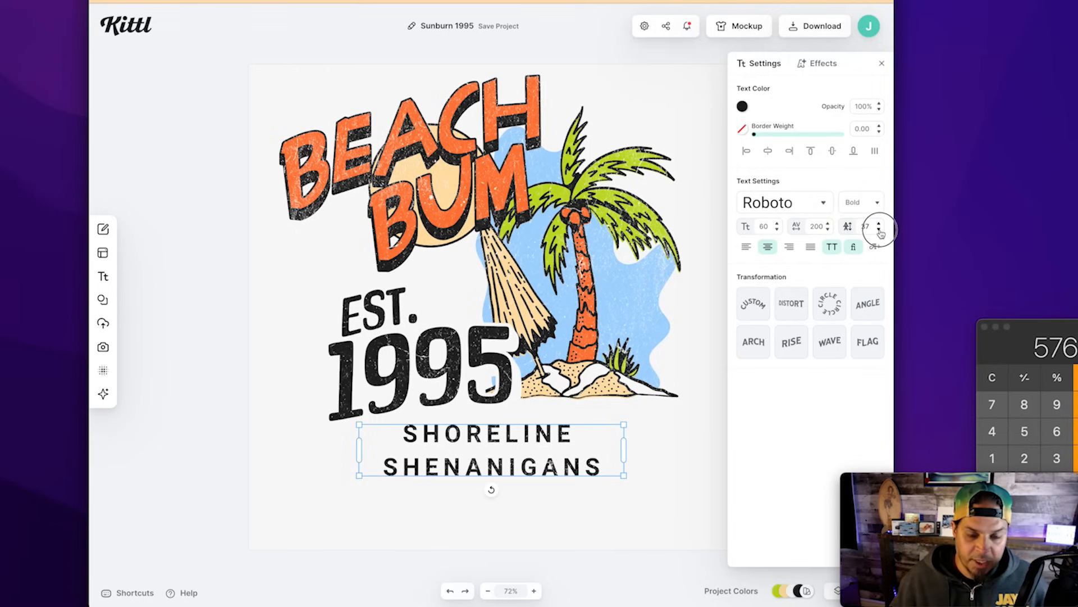
{"action": "left_click", "coordinate": [880, 230]}
{"action": "left_click", "coordinate": [880, 230]}
{"action": "left_click", "coordinate": [409, 369]}
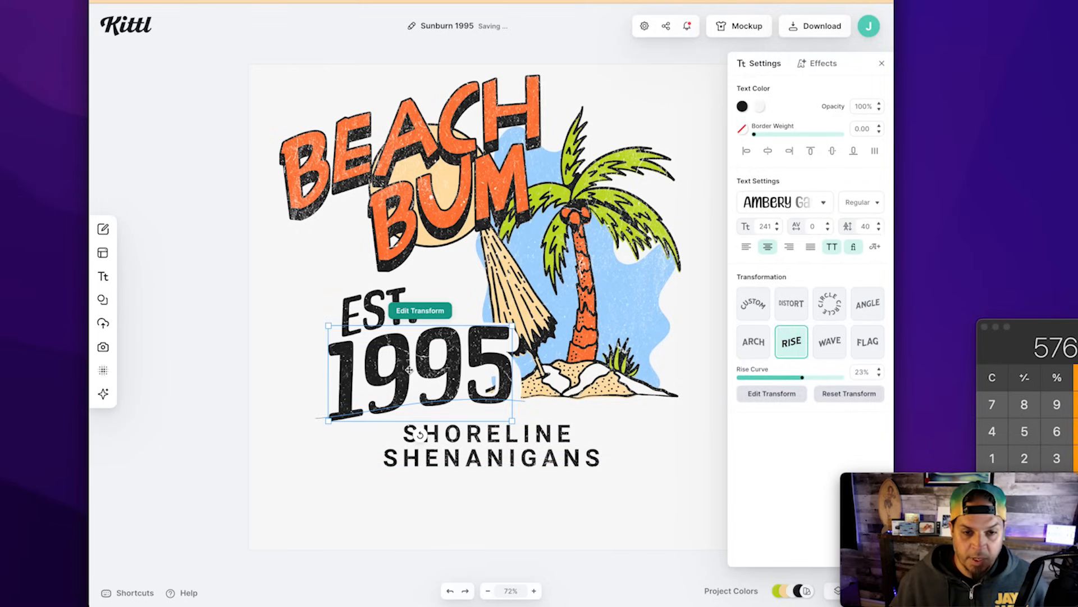
{"action": "left_click", "coordinate": [534, 460]}
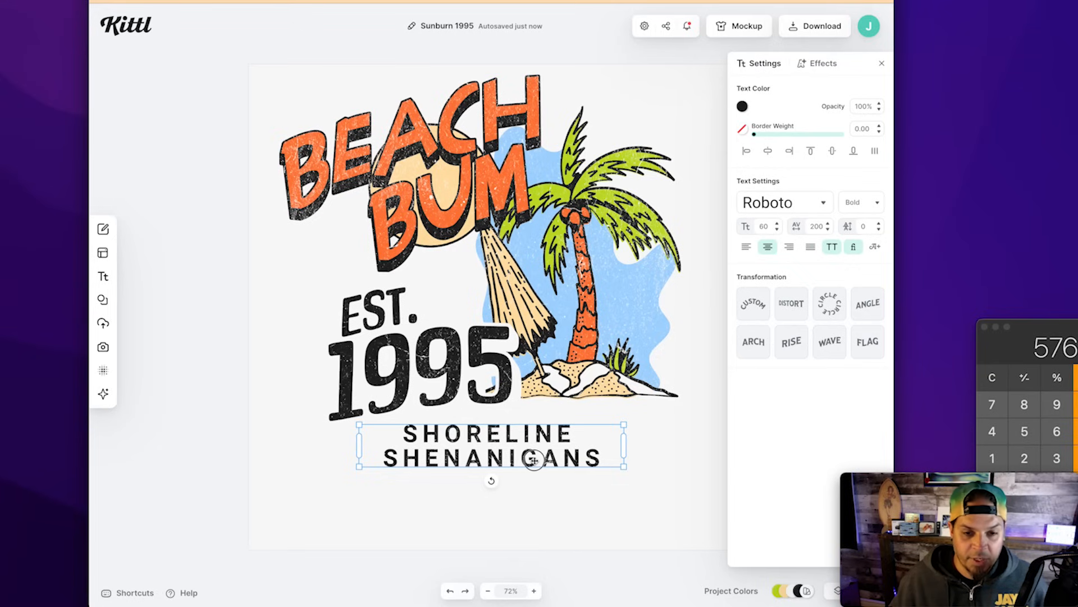
{"action": "double_click", "coordinate": [534, 460]}
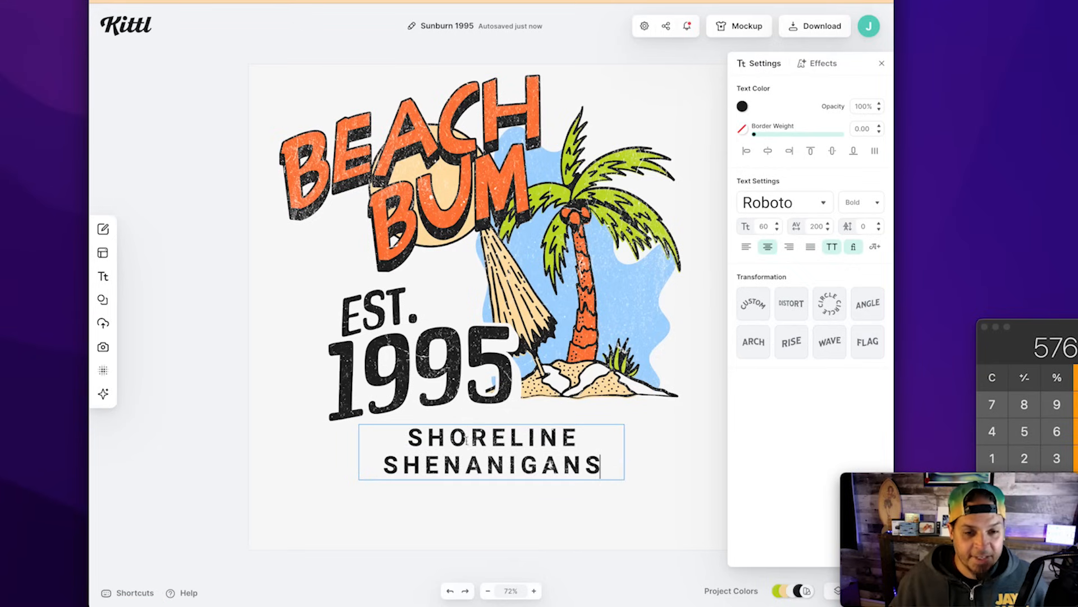
Step: Replace the EST. text with SINCE and set its font size to 75
{"action": "double_click", "coordinate": [379, 310]}
{"action": "type", "text": "SINCE"}
{"action": "left_click", "coordinate": [777, 230]}
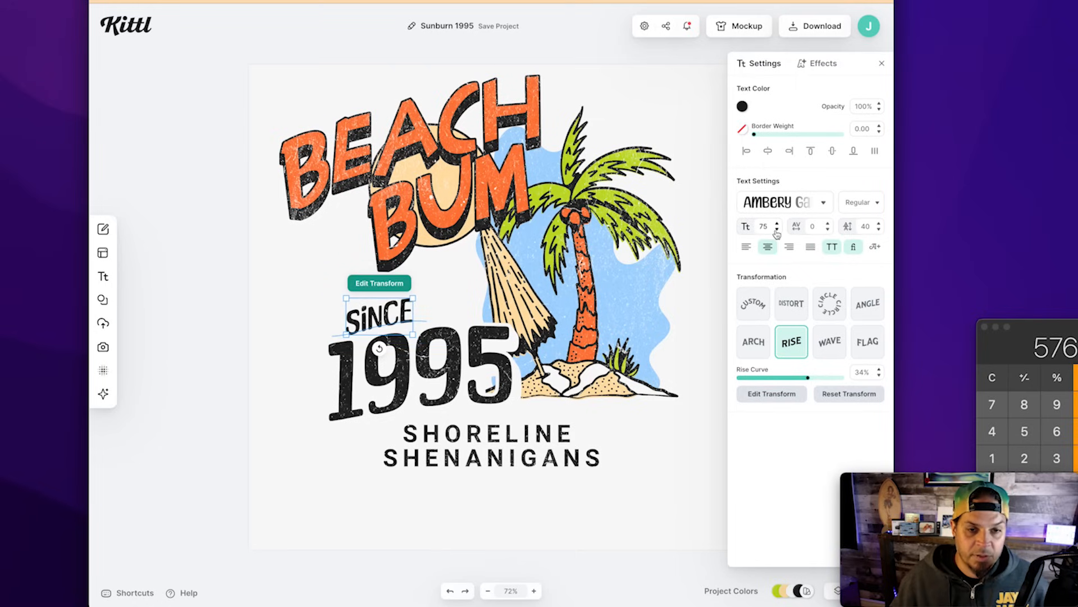
Step: Move SINCE and 1995 together to below the palm illustration, and place SHORELINE SHENANIGANS under the BEACH BUM heading
{"action": "left_click", "coordinate": [398, 368], "text": "shift"}
{"action": "left_click_drag", "start_coordinate": [398, 367], "coordinate": [442, 477]}
{"action": "left_click_drag", "start_coordinate": [591, 459], "coordinate": [487, 338]}
Step: Set SHORELINE SHENANIGANS in Ambery Garden with letter spacing 66 and tilt it slightly upward to match the heading
{"action": "left_click", "coordinate": [778, 202]}
{"action": "left_click", "coordinate": [606, 148]}
{"action": "left_click", "coordinate": [606, 148]}
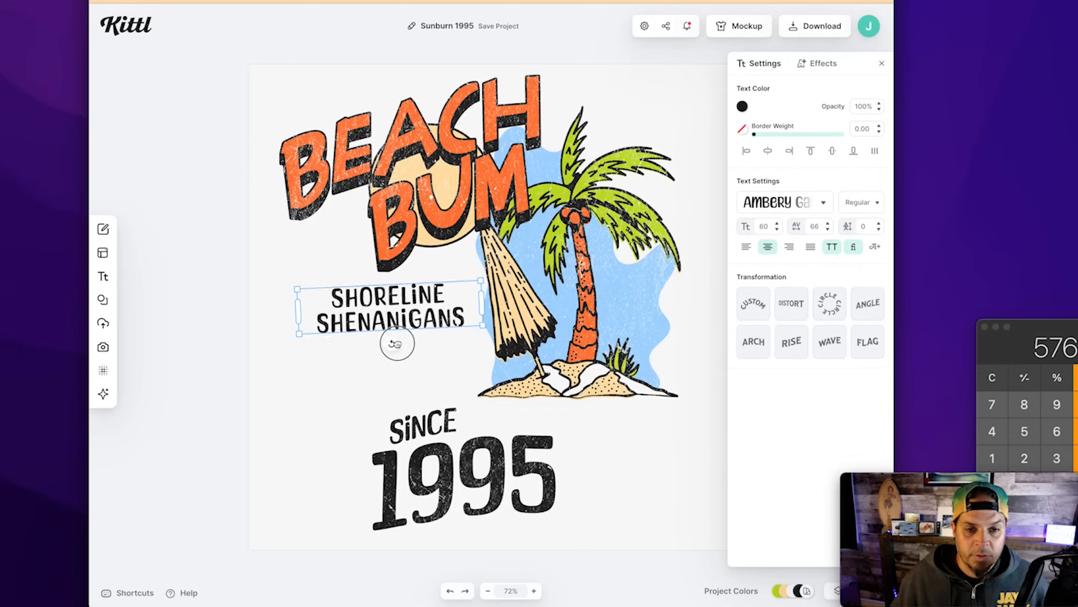
{"action": "left_click_drag", "start_coordinate": [397, 343], "coordinate": [396, 343]}
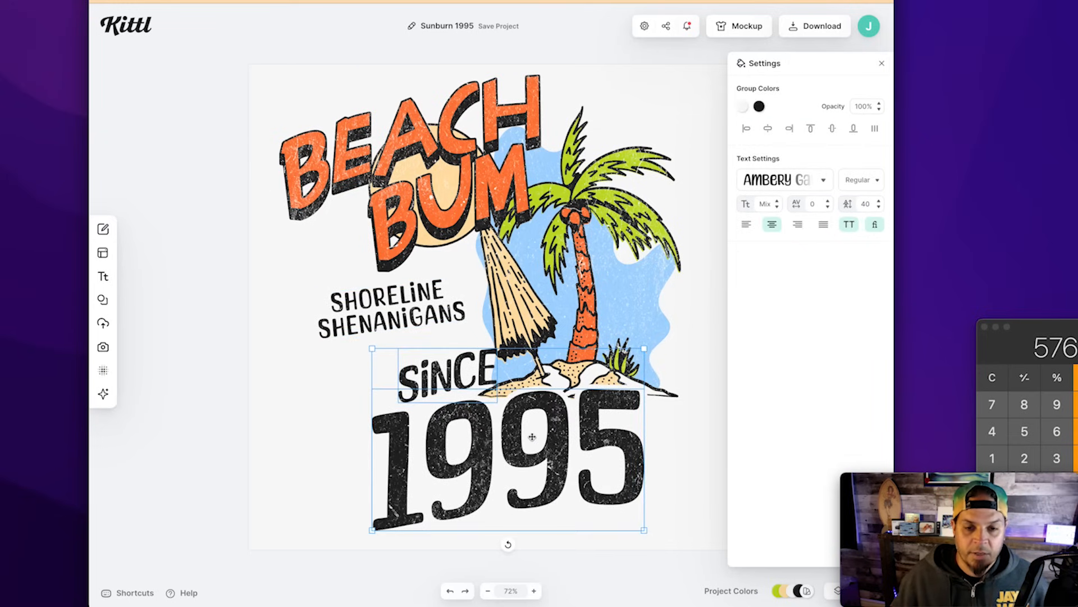
Step: Enlarge SINCE and 1995 together and position them just below SHORELINE SHENANIGANS
{"action": "left_click_drag", "start_coordinate": [533, 437], "coordinate": [509, 430]}
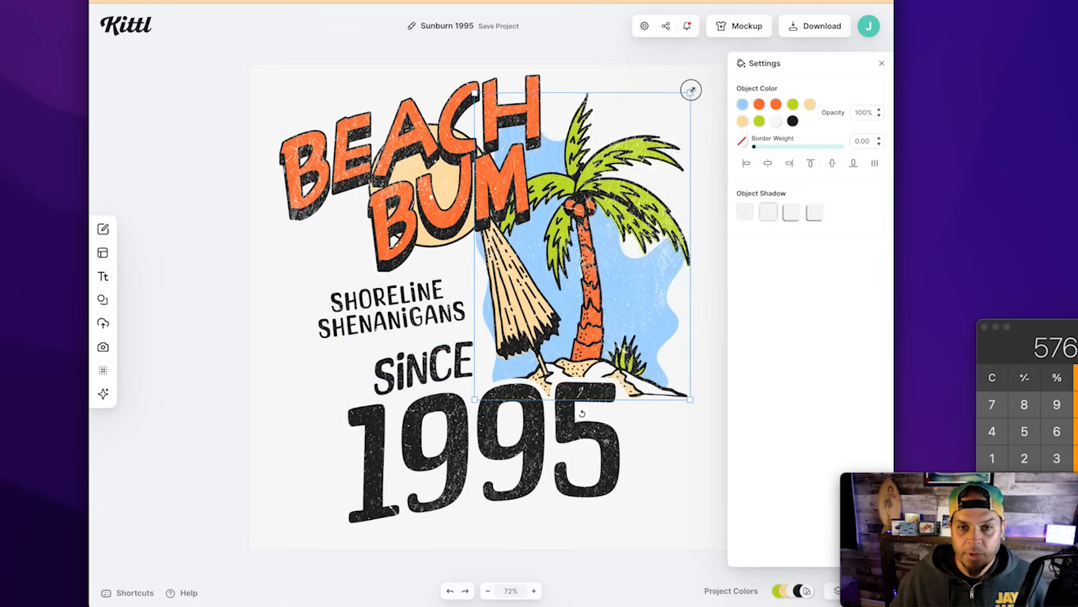
Step: Enlarge the palm tree illustration slightly and shift it a little lower beside the BEACH BUM heading
{"action": "left_click_drag", "start_coordinate": [690, 91], "coordinate": [695, 77]}
{"action": "left_click_drag", "start_coordinate": [583, 207], "coordinate": [587, 226]}
Step: Recolour the SHORELINE SHENANIGANS text with the green from the document colours
{"action": "left_click", "coordinate": [419, 324]}
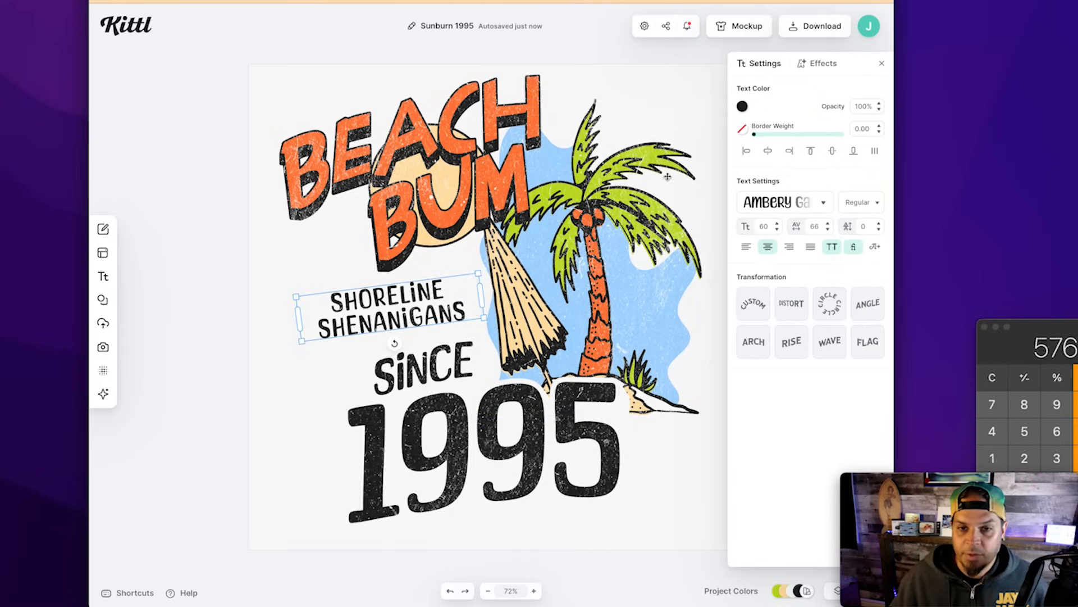
{"action": "left_click", "coordinate": [742, 106]}
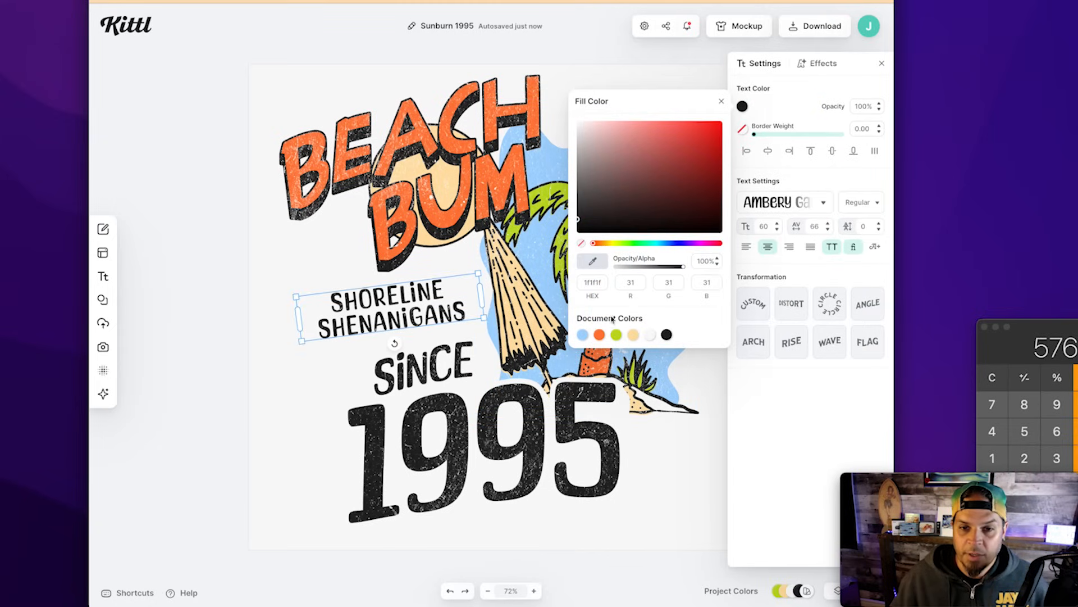
{"action": "left_click", "coordinate": [616, 335]}
Step: Give SHORELINE SHENANIGANS a black block shadow with offset 6 and outline width 17
{"action": "left_click", "coordinate": [817, 63]}
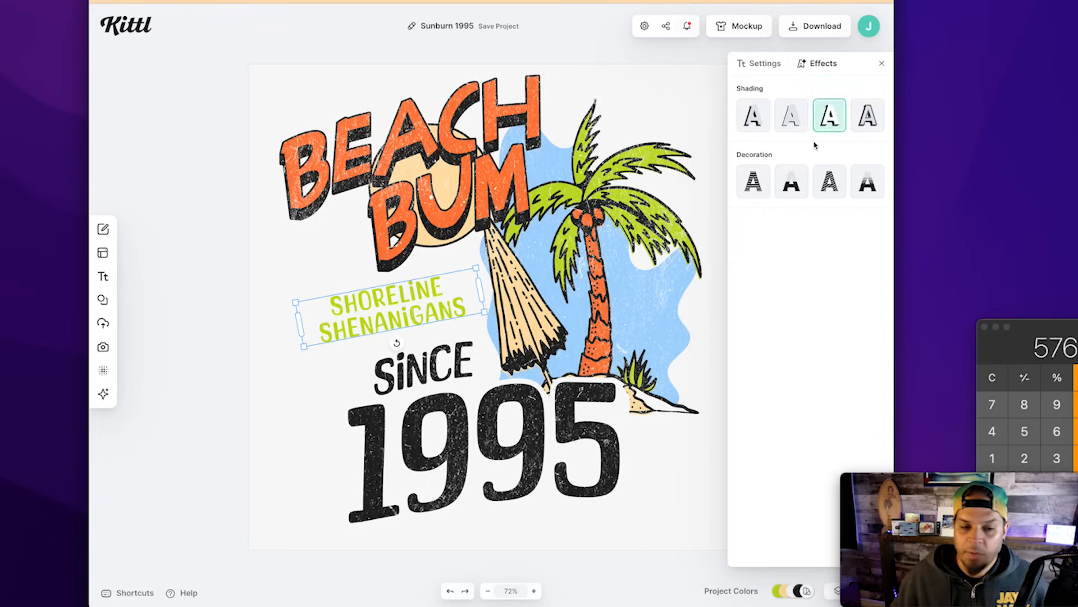
{"action": "left_click", "coordinate": [829, 115]}
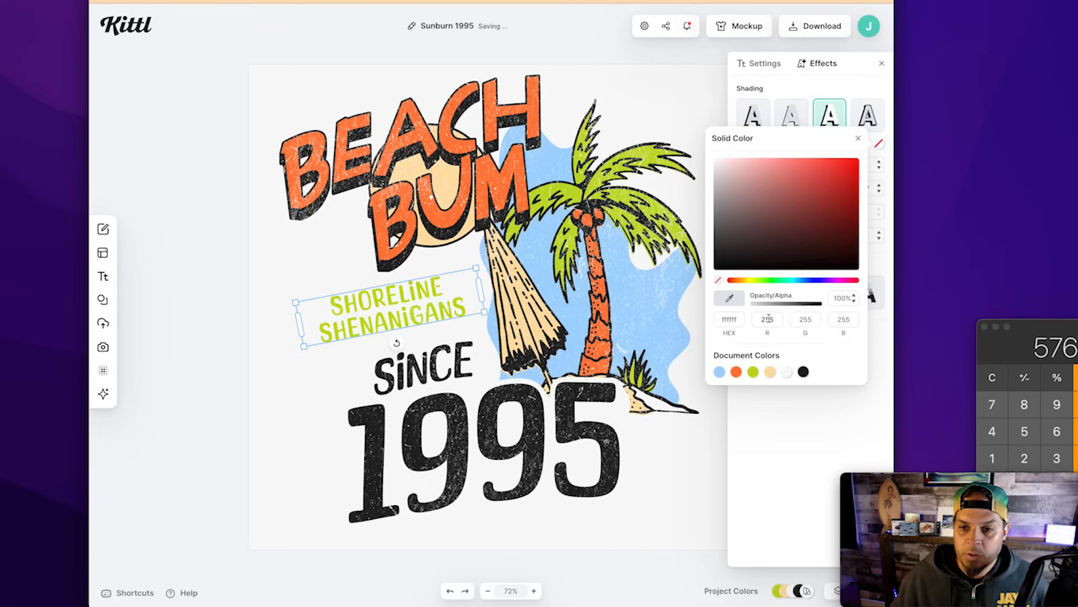
{"action": "left_click", "coordinate": [804, 372]}
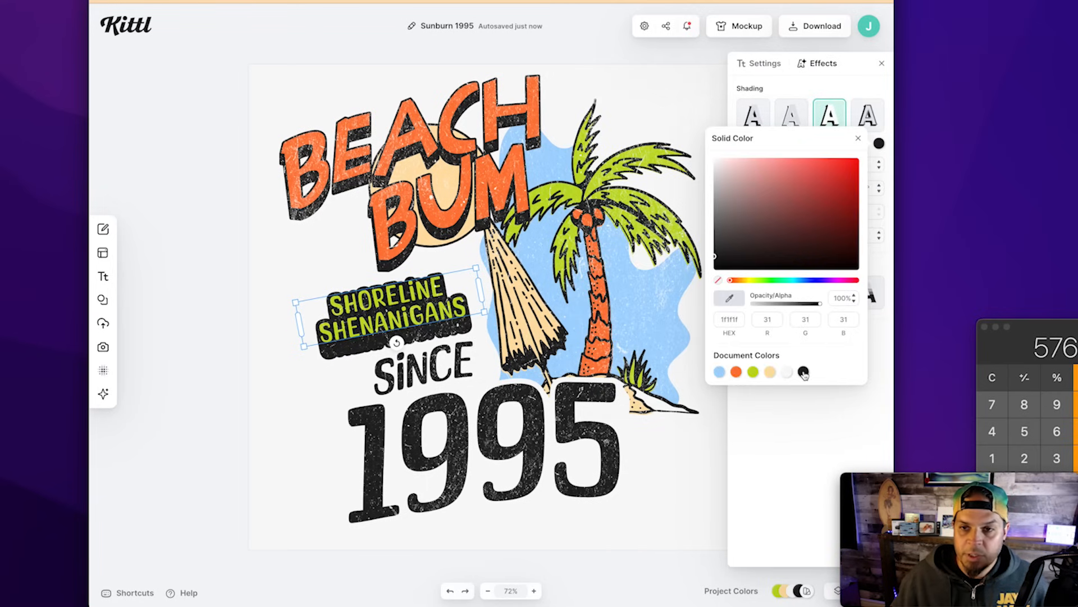
{"action": "left_click", "coordinate": [807, 398]}
{"action": "left_click_drag", "start_coordinate": [758, 171], "coordinate": [745, 172]}
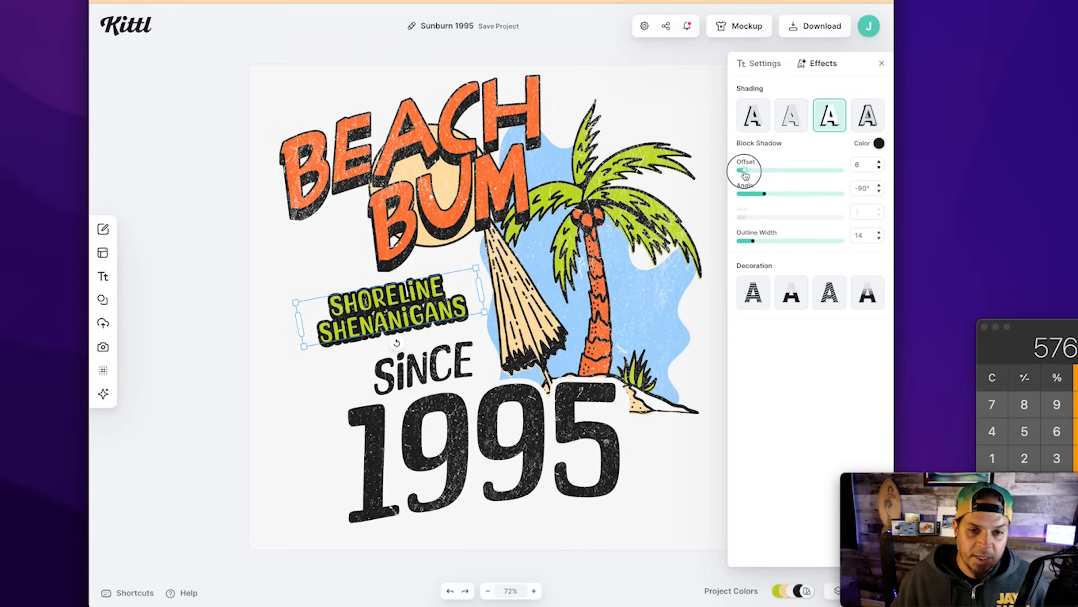
Step: Put quotation marks around the SHORELINE SHENANIGANS text
{"action": "double_click", "coordinate": [484, 304]}
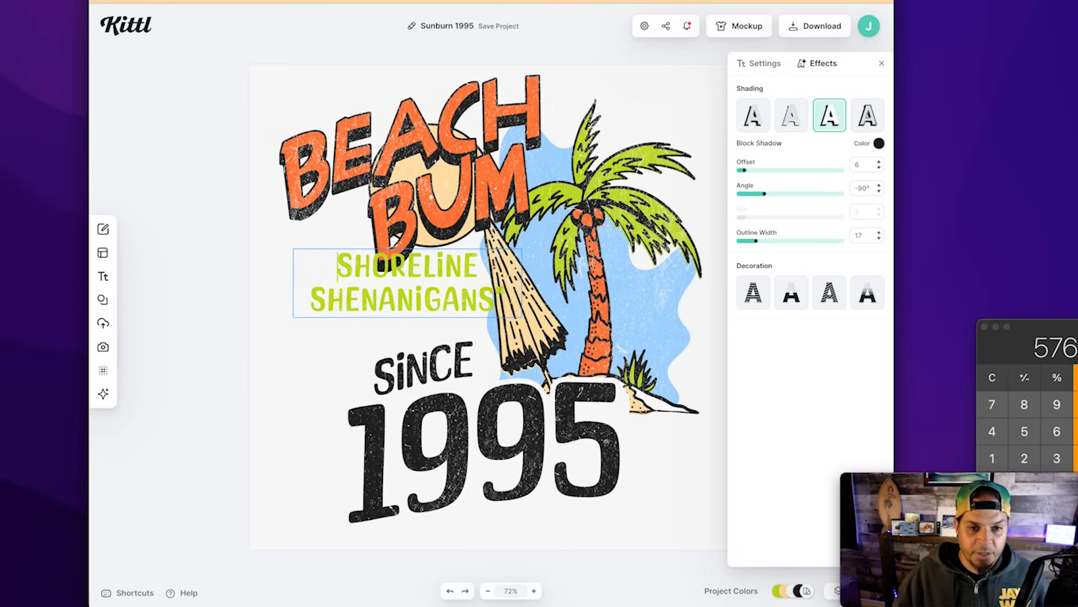
{"action": "type", "text": "\""}
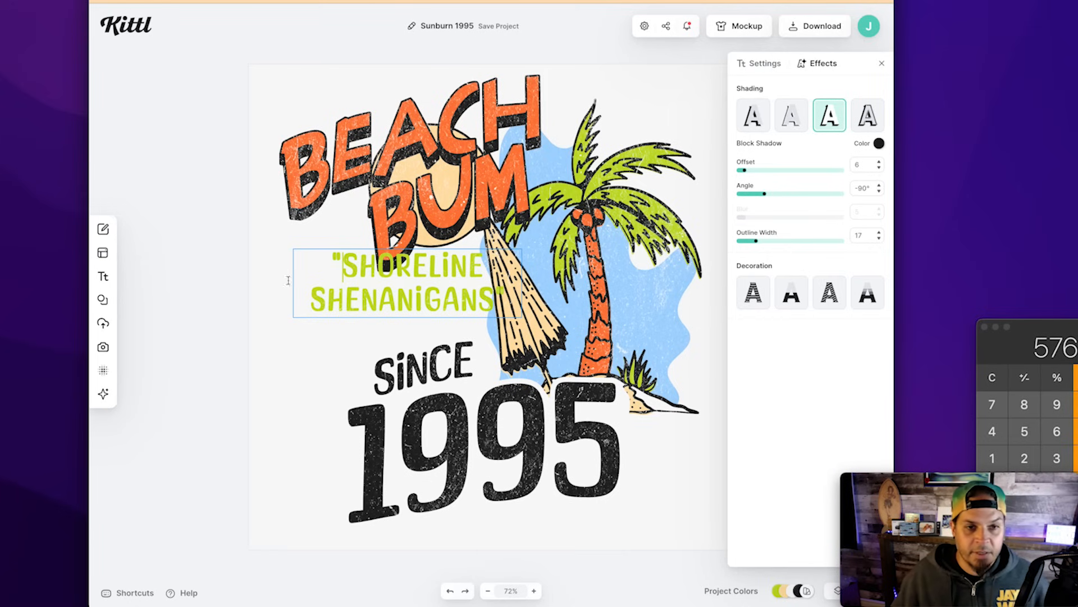
{"action": "key", "text": "Escape"}
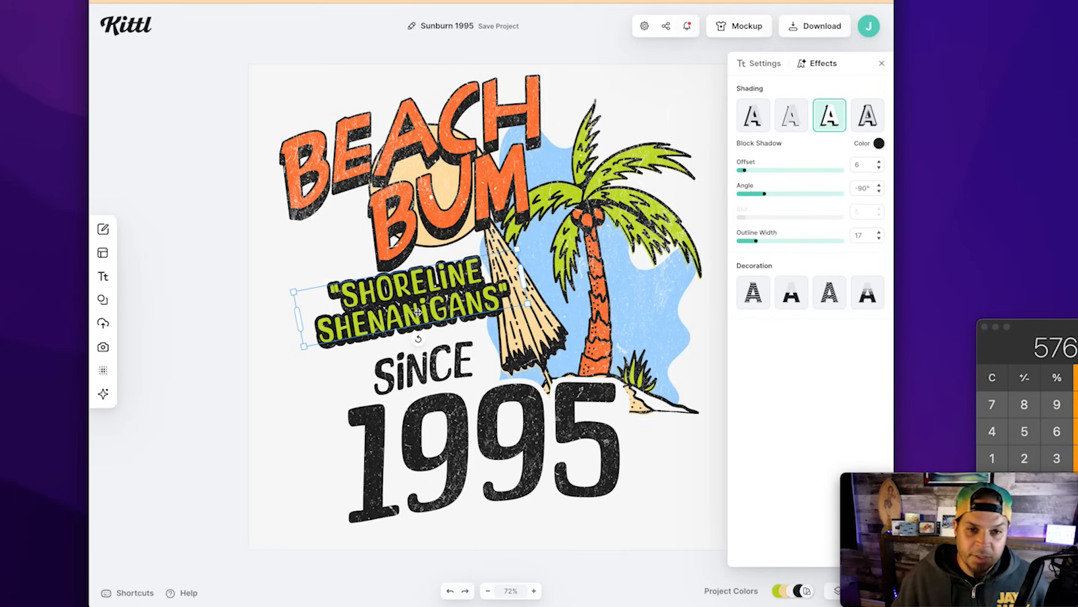
Step: Try moving SHORELINE SHENANIGANS slightly lower, and undo the last changes
{"action": "left_click", "coordinate": [436, 360]}
{"action": "mouse_move", "coordinate": [465, 296]}
{"action": "left_mouse_down"}
{"action": "mouse_move", "coordinate": [420, 301]}
{"action": "mouse_move", "coordinate": [464, 301]}
{"action": "left_mouse_up"}
{"action": "key", "text": "super+z"}
{"action": "key", "text": "super+z"}
{"action": "key", "text": "super+z"}
{"action": "key", "text": "super+z"}
{"action": "key", "text": "super+z"}
{"action": "key", "text": "super+z"}
{"action": "key", "text": "super+z"}
Step: Resize and reposition SHORELINE SHENANIGANS above SINCE, and shift the BEACH and BUM words towards the palm
{"action": "left_click_drag", "start_coordinate": [630, 329], "coordinate": [674, 326]}
{"action": "left_click_drag", "start_coordinate": [685, 205], "coordinate": [625, 221]}
{"action": "scroll", "coordinate": [626, 247], "scroll_direction": "left", "scroll_amount": 1}
{"action": "left_click_drag", "start_coordinate": [652, 321], "coordinate": [638, 318]}
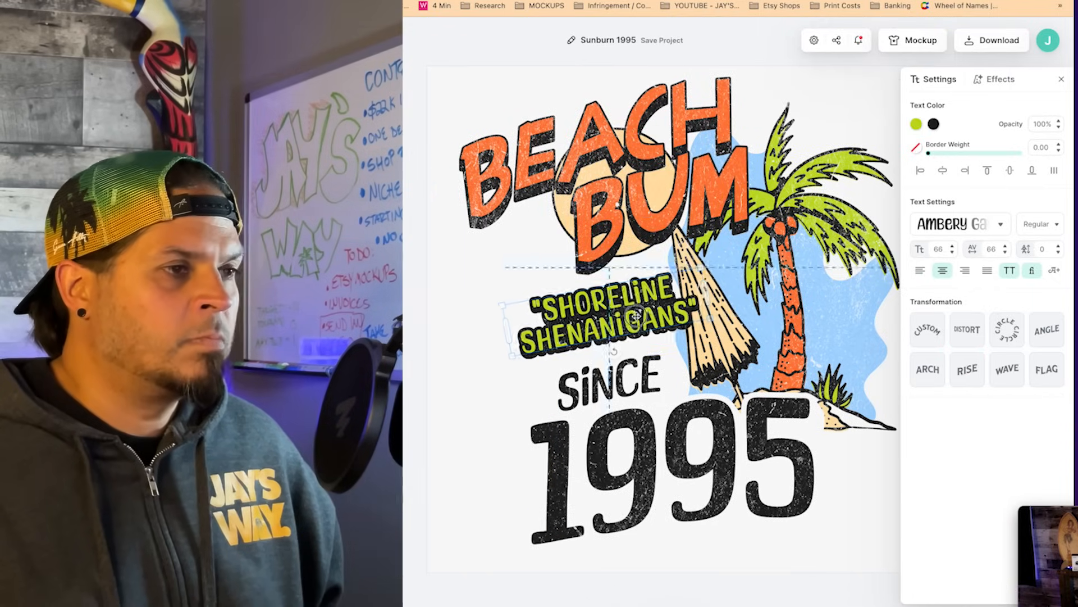
{"action": "scroll", "coordinate": [638, 318], "scroll_direction": "right", "scroll_amount": 2}
{"action": "left_click", "coordinate": [877, 342]}
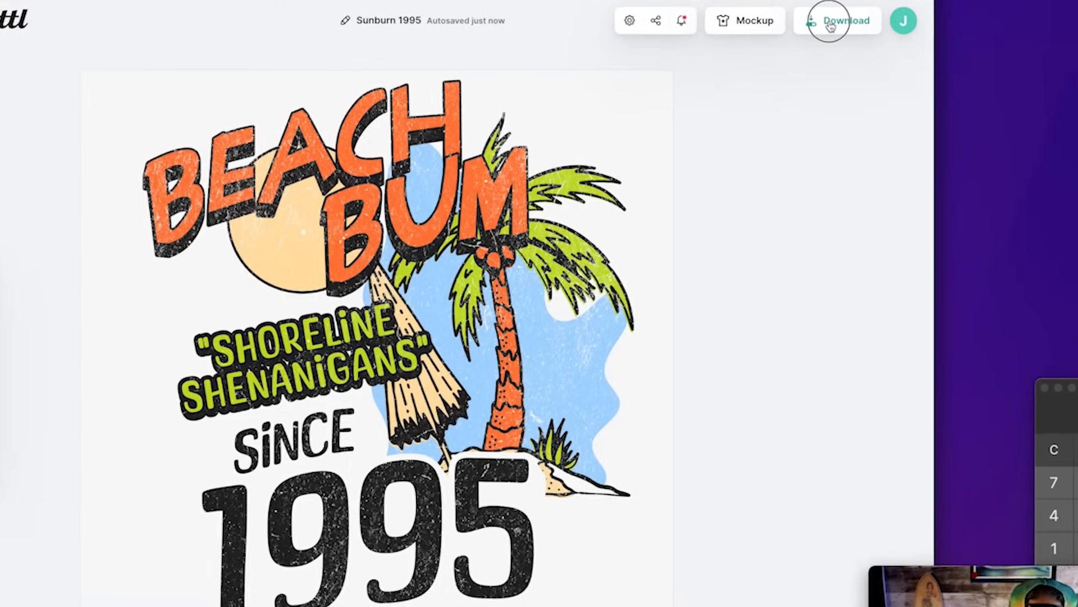
Step: Set the design's download size to 5400 by 5400 px at 300 DPI
{"action": "left_click", "coordinate": [836, 17]}
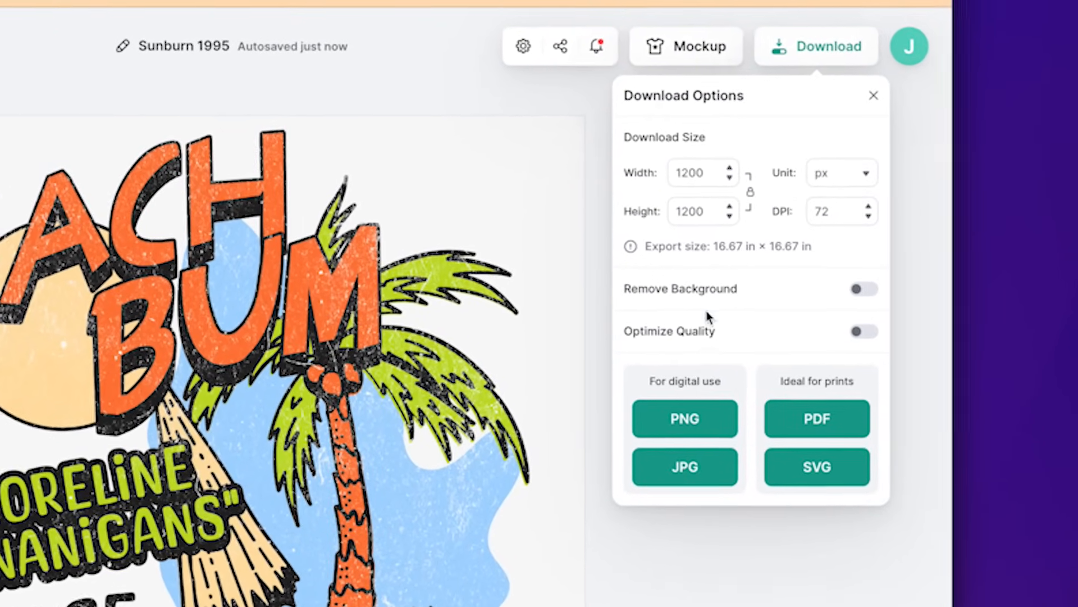
{"action": "double_click", "coordinate": [697, 172]}
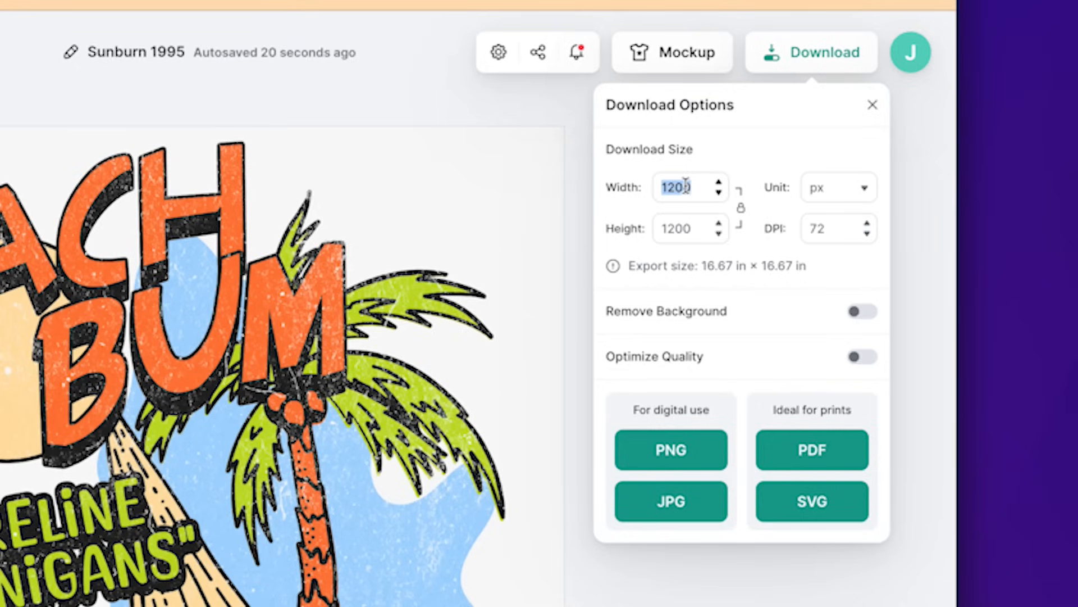
{"action": "type", "text": "5400"}
{"action": "left_click", "coordinate": [687, 231]}
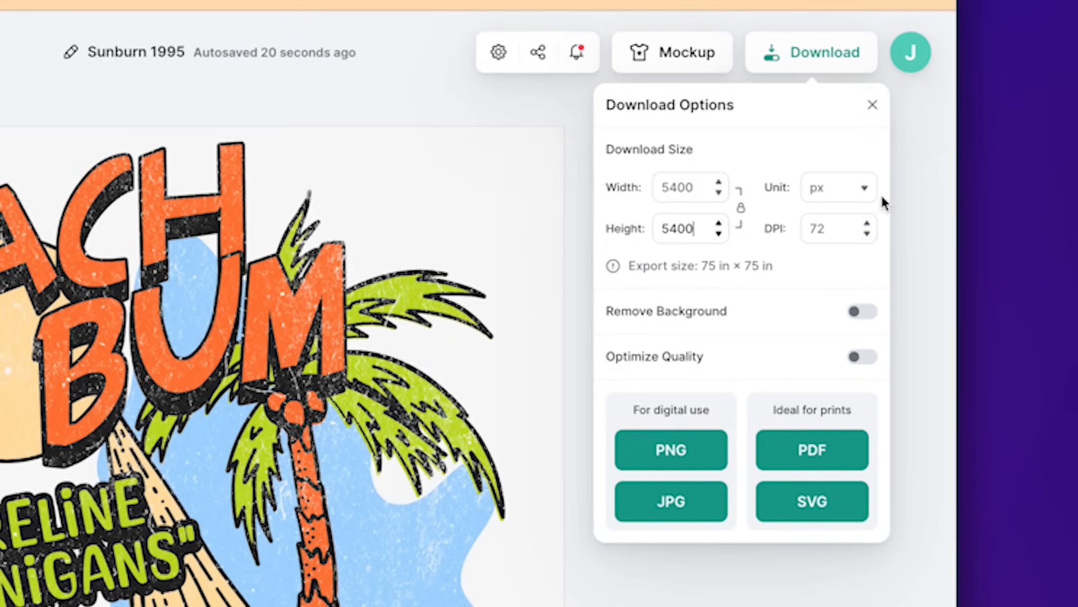
{"action": "double_click", "coordinate": [835, 229]}
{"action": "type", "text": "300"}
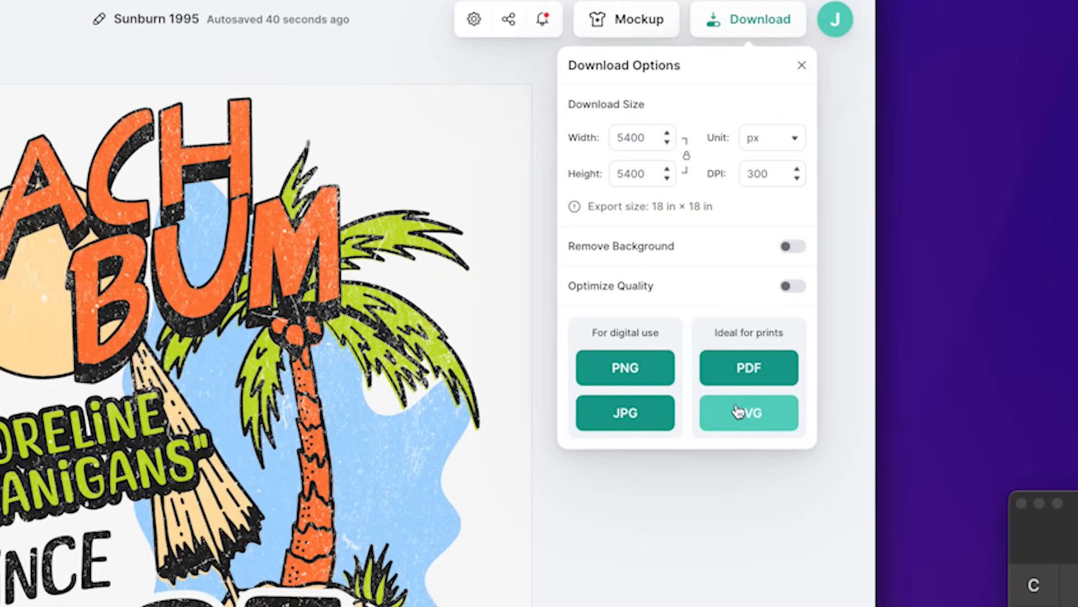
Step: Enable Remove Background and Optimize Quality, and download the design as a PNG
{"action": "left_click", "coordinate": [797, 249]}
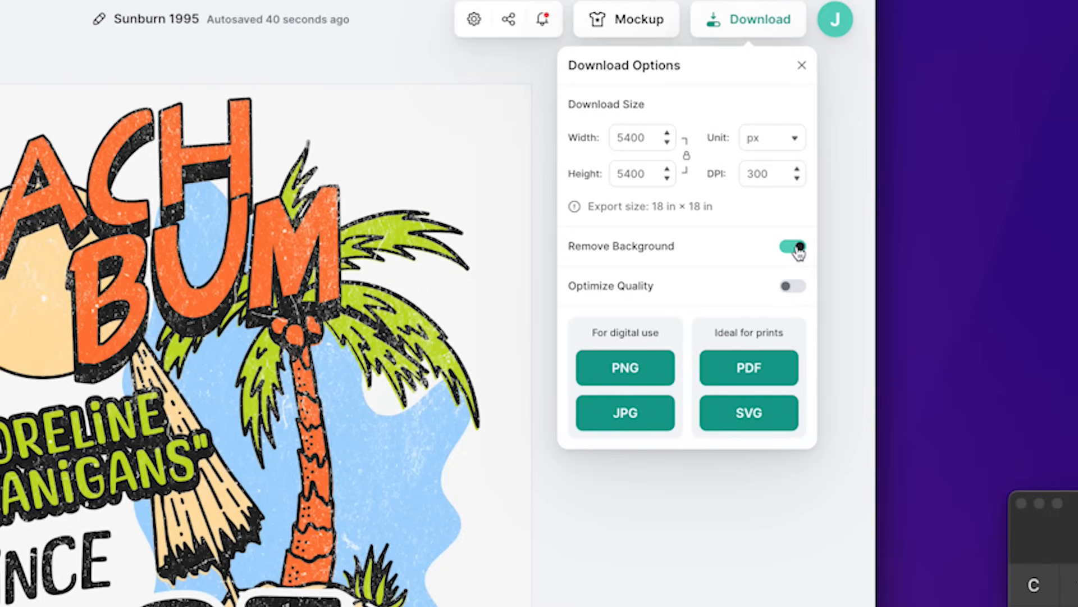
{"action": "left_click", "coordinate": [793, 286]}
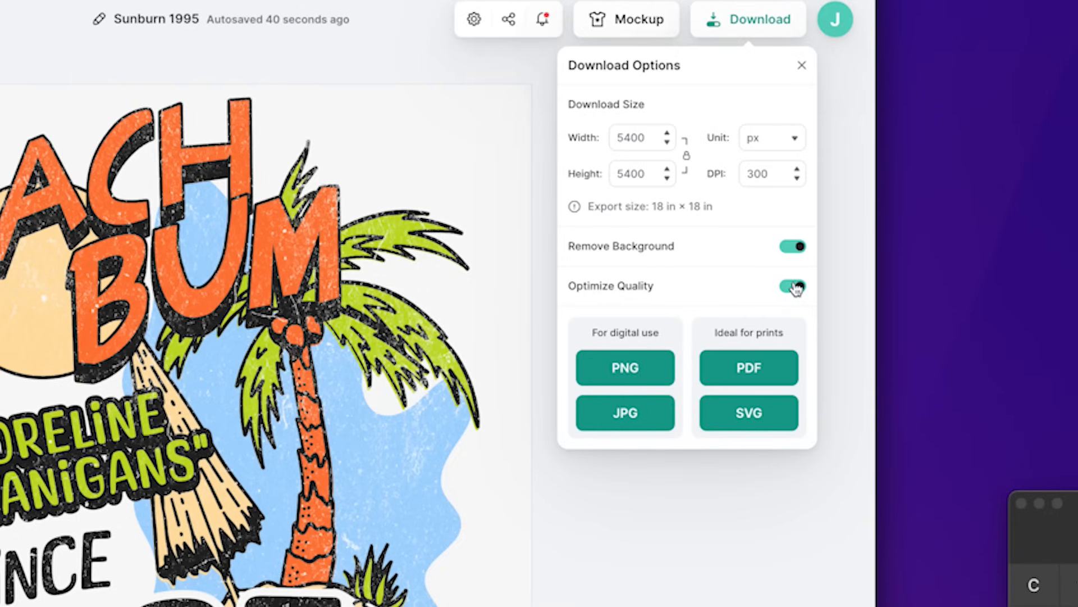
{"action": "left_click", "coordinate": [645, 370]}
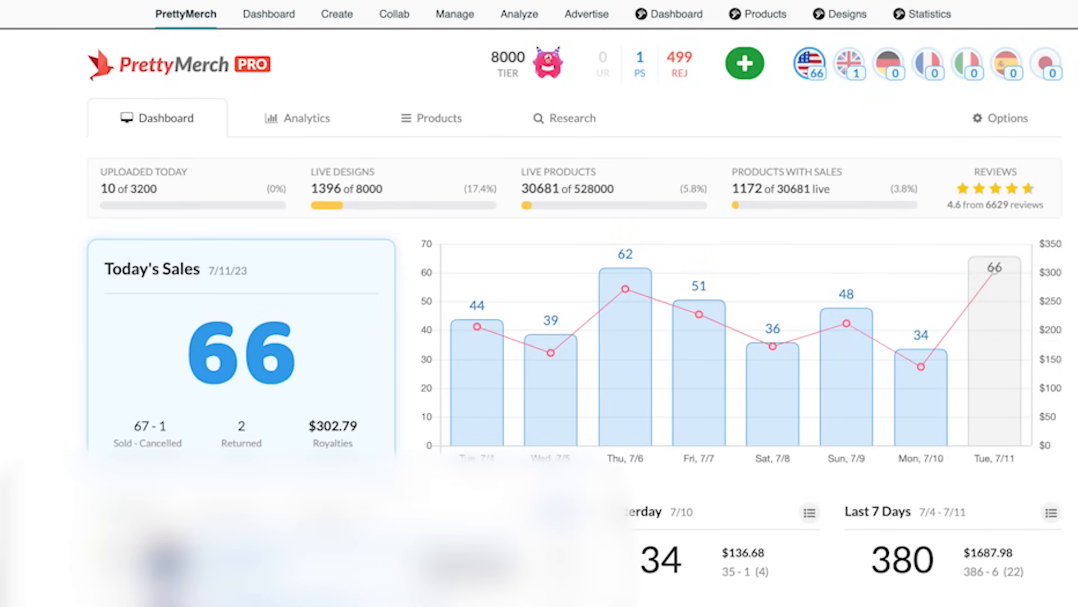
Step: Switch to Amazon Merch on Demand, start creating products, and upload Sunburn 1995.png from Downloads as the artwork
{"action": "mouse_move", "coordinate": [835, 420]}
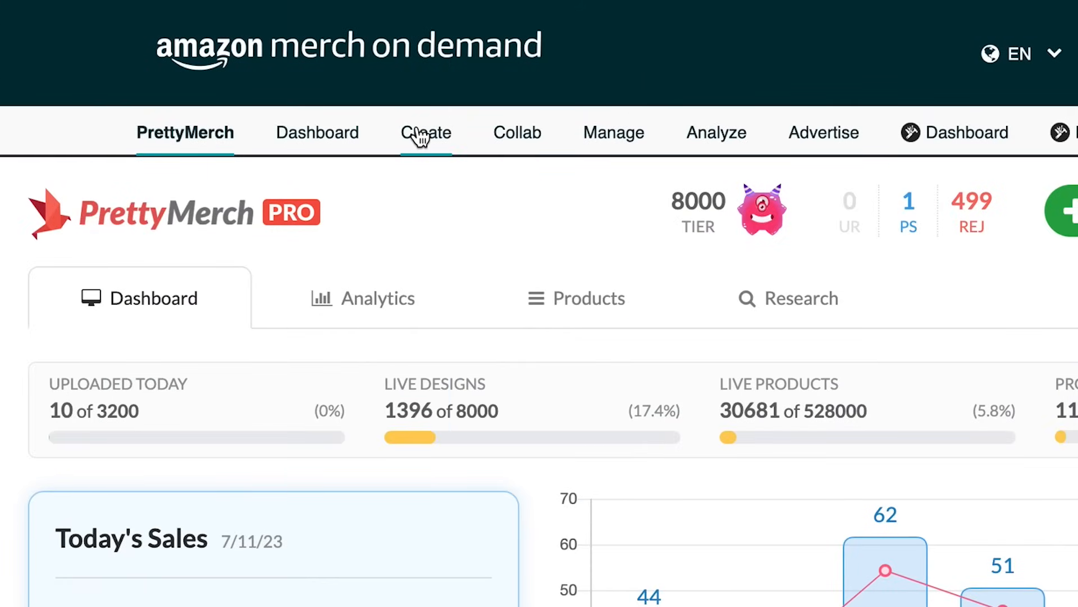
{"action": "left_click", "coordinate": [420, 135]}
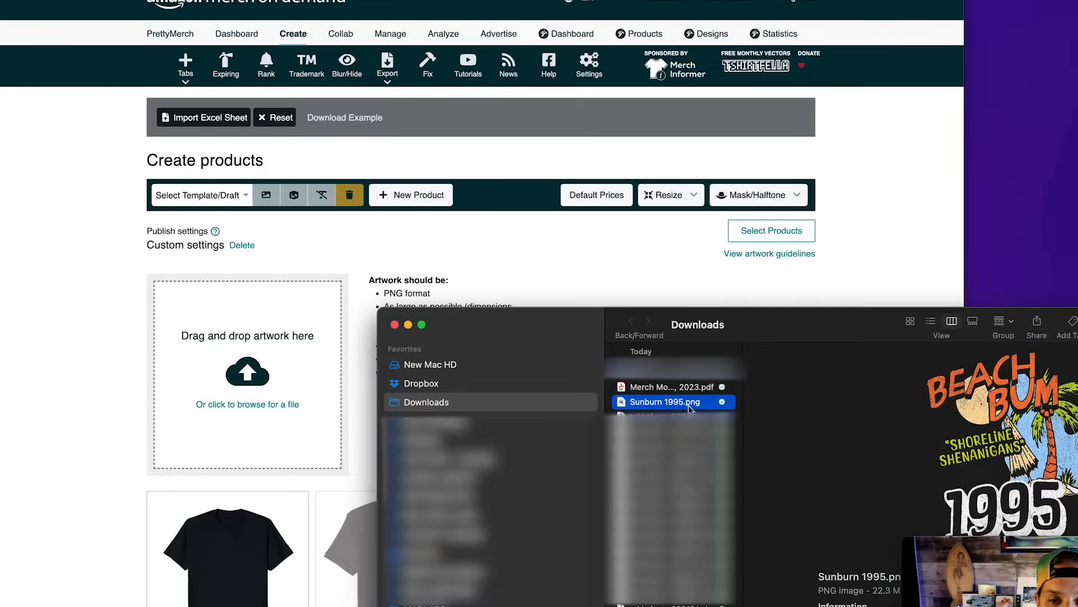
{"action": "left_click", "coordinate": [690, 405]}
{"action": "left_click_drag", "start_coordinate": [689, 405], "coordinate": [256, 353]}
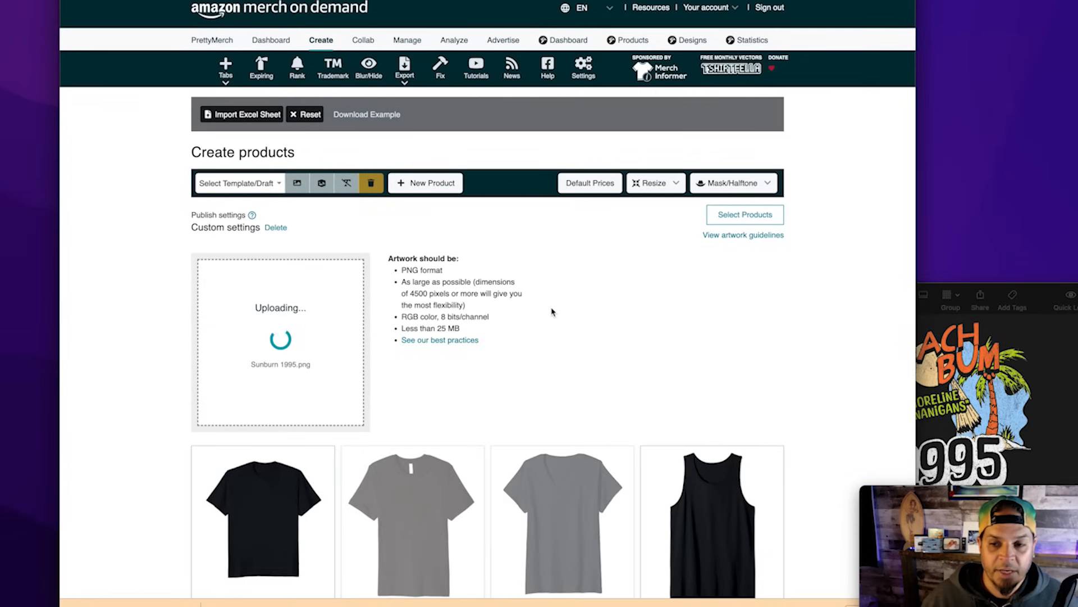
Step: Open the Standard t-shirt's details for editing
{"action": "scroll", "coordinate": [408, 398], "scroll_direction": "down", "scroll_amount": 2}
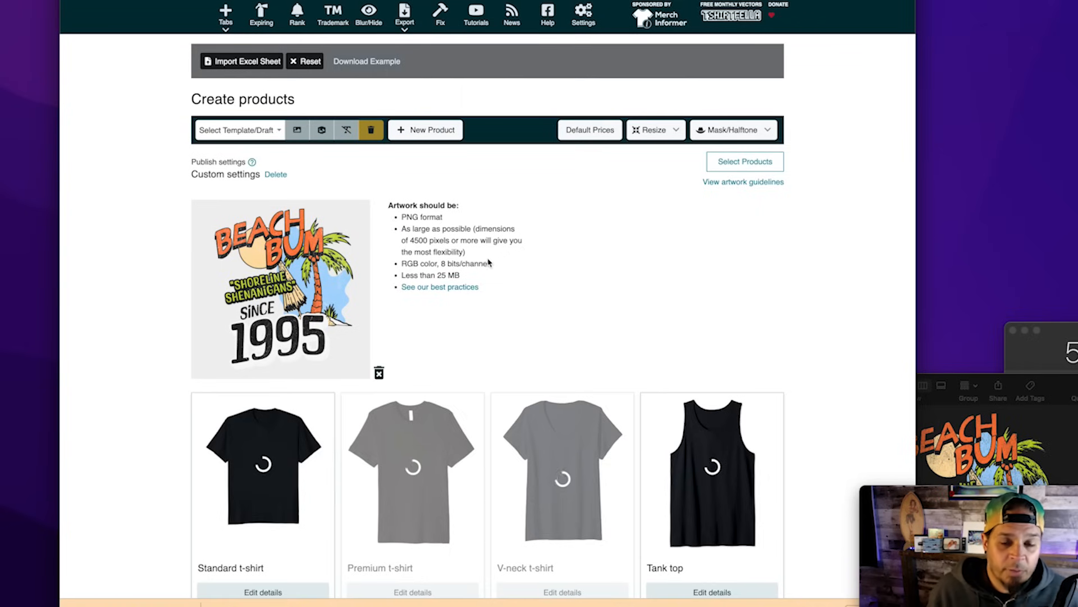
{"action": "scroll", "coordinate": [376, 283], "scroll_direction": "down", "scroll_amount": 1}
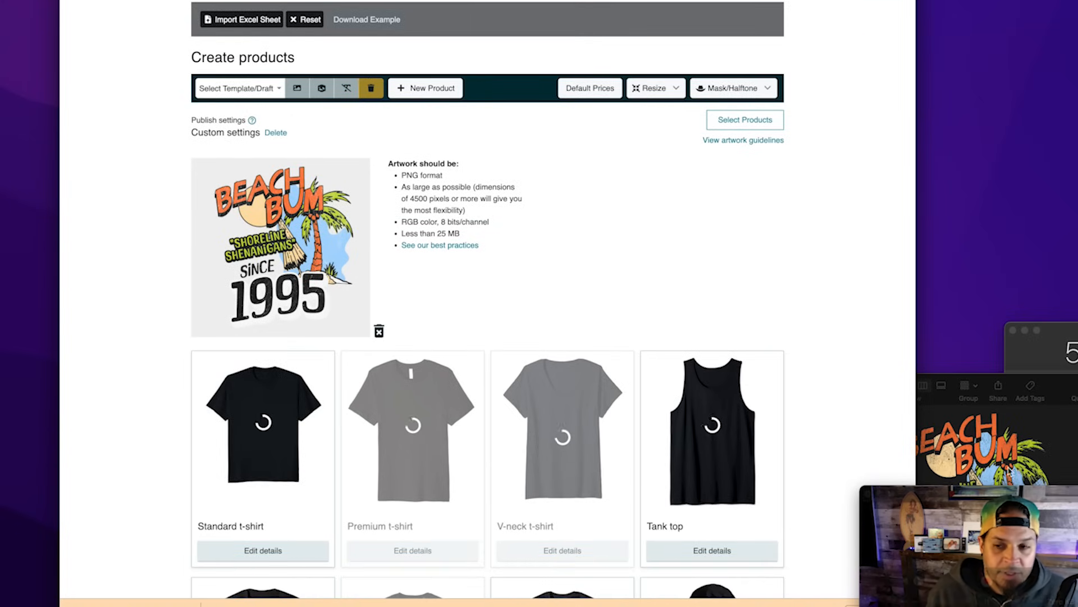
{"action": "scroll", "coordinate": [539, 313], "scroll_direction": "down", "scroll_amount": 2}
{"action": "scroll", "coordinate": [521, 321], "scroll_direction": "down", "scroll_amount": 3}
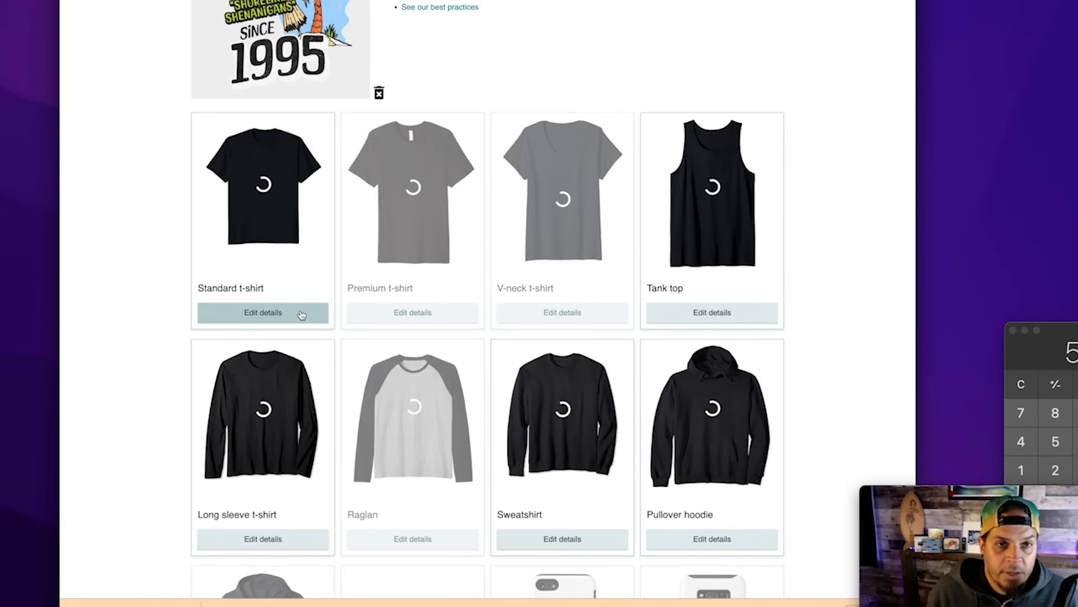
{"action": "left_click", "coordinate": [263, 310]}
Step: Scale the artwork on the Standard t-shirt to 94% and centre it horizontally and vertically in the print area
{"action": "scroll", "coordinate": [618, 438], "scroll_direction": "down", "scroll_amount": 3}
{"action": "scroll", "coordinate": [460, 340], "scroll_direction": "up", "scroll_amount": 1}
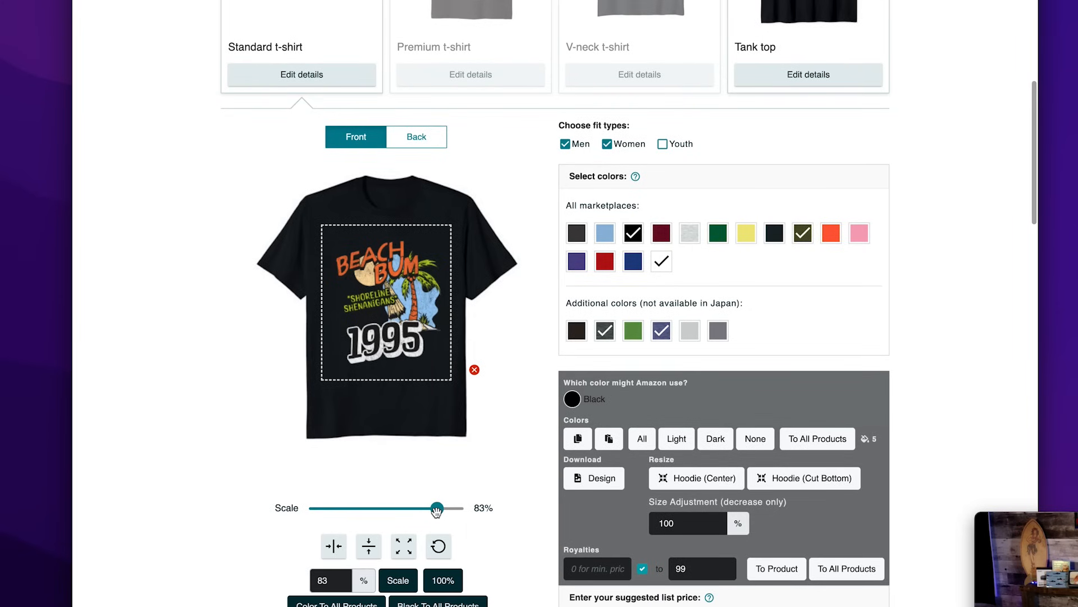
{"action": "scroll", "coordinate": [437, 511], "scroll_direction": "down", "scroll_amount": 1}
{"action": "left_click_drag", "start_coordinate": [437, 511], "coordinate": [459, 512]}
{"action": "left_click", "coordinate": [340, 543]}
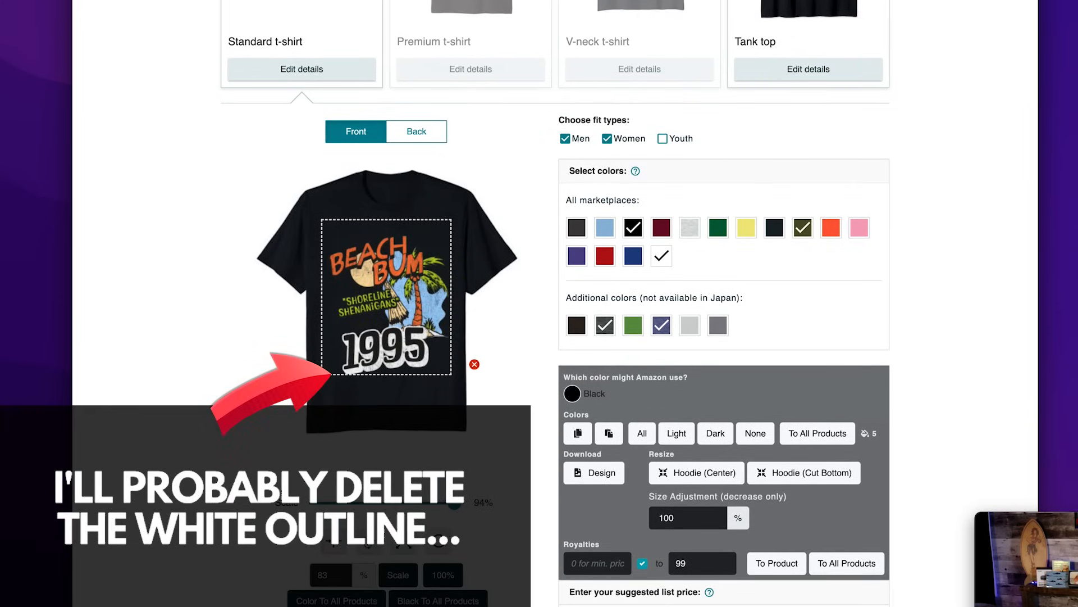
{"action": "left_click", "coordinate": [369, 541]}
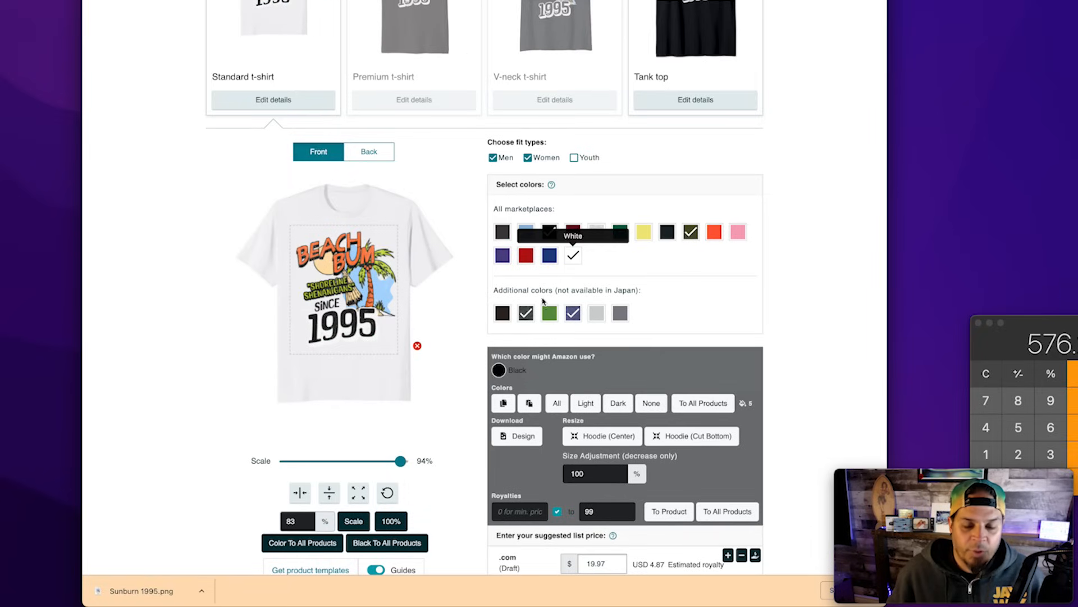
Step: Deselect the dark grey heather and Heather Blue shirt colours, and set the .com list price to 22.97
{"action": "left_click", "coordinate": [526, 313]}
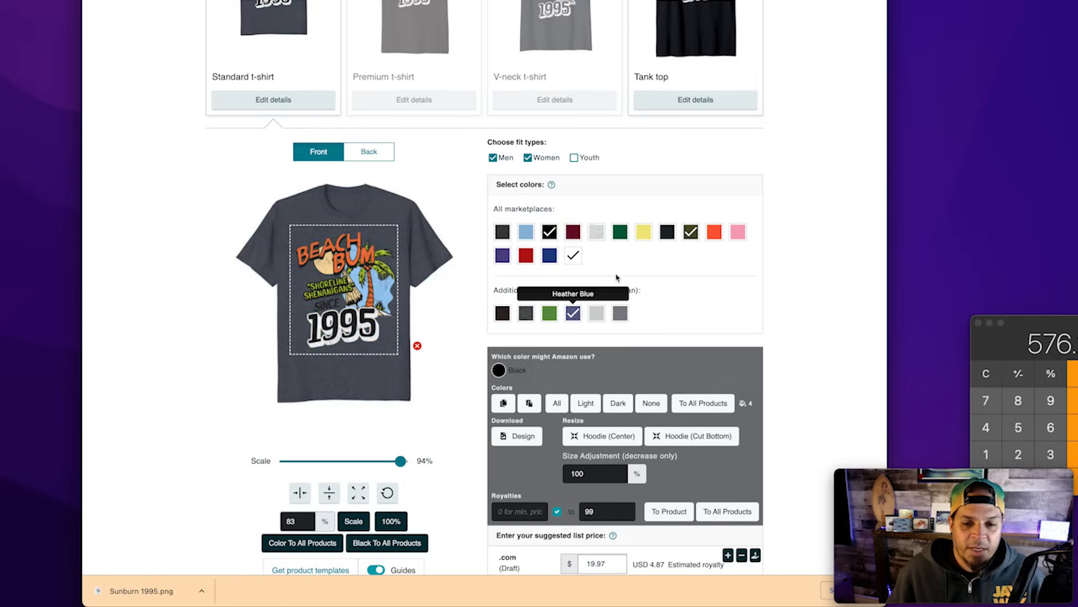
{"action": "left_click", "coordinate": [573, 313]}
{"action": "scroll", "coordinate": [628, 458], "scroll_direction": "down", "scroll_amount": 3}
{"action": "left_click", "coordinate": [729, 387]}
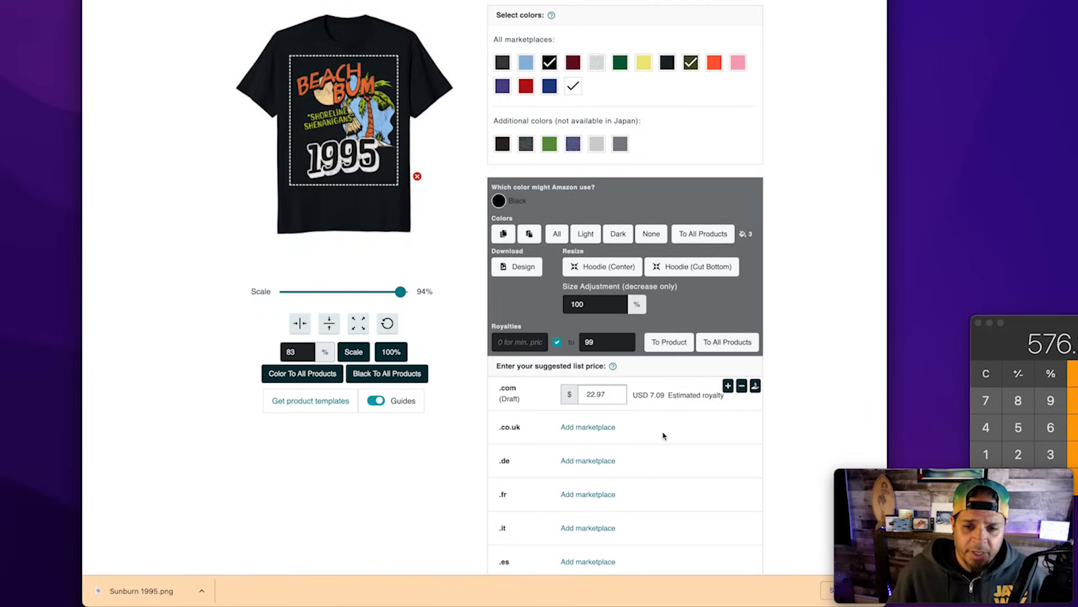
Step: Enter the English design title "Funny Beach Bum 1995, 28th Birthday Vacation Top Shoreline"
{"action": "scroll", "coordinate": [591, 449], "scroll_direction": "down", "scroll_amount": 3}
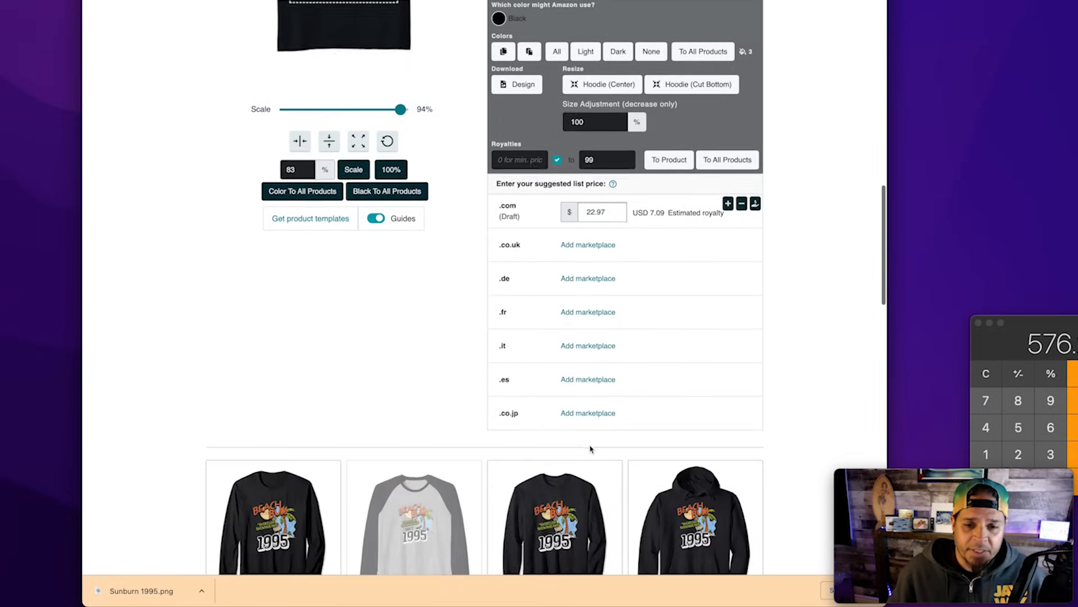
{"action": "left_click", "coordinate": [223, 355]}
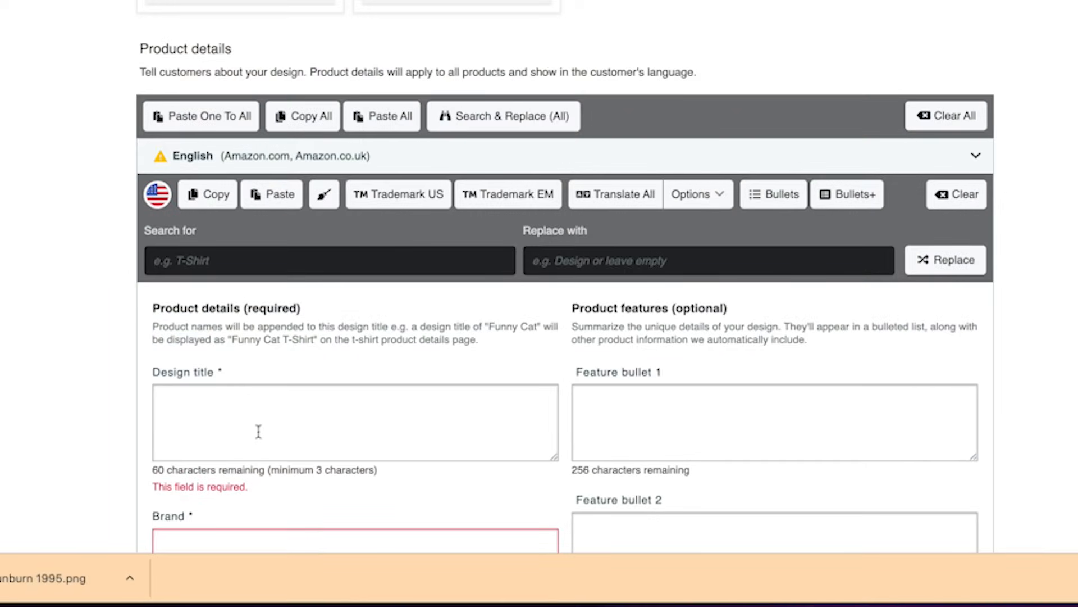
{"action": "left_click", "coordinate": [242, 391]}
{"action": "type", "text": "Funny Beach Bum 1995, 28th Birthday"}
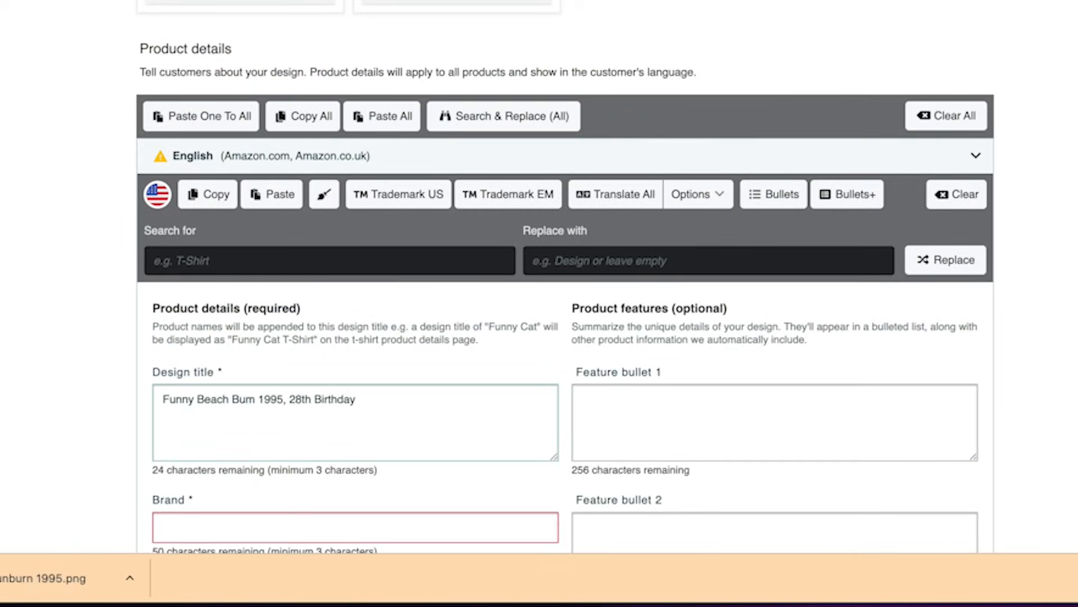
{"action": "type", "text": "Vacation Top Shoreline"}
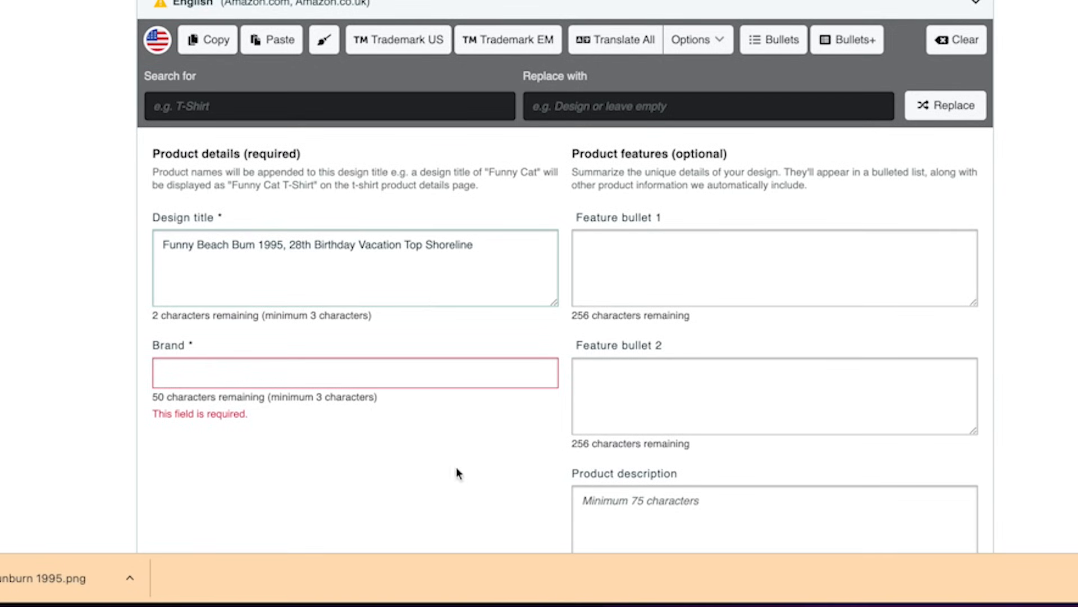
Step: Replace "Shoreline" with "Distressed" in the design title and enter the brand "Funny Beach Bum Birthdays"
{"action": "scroll", "coordinate": [467, 245], "scroll_direction": "up", "scroll_amount": 2}
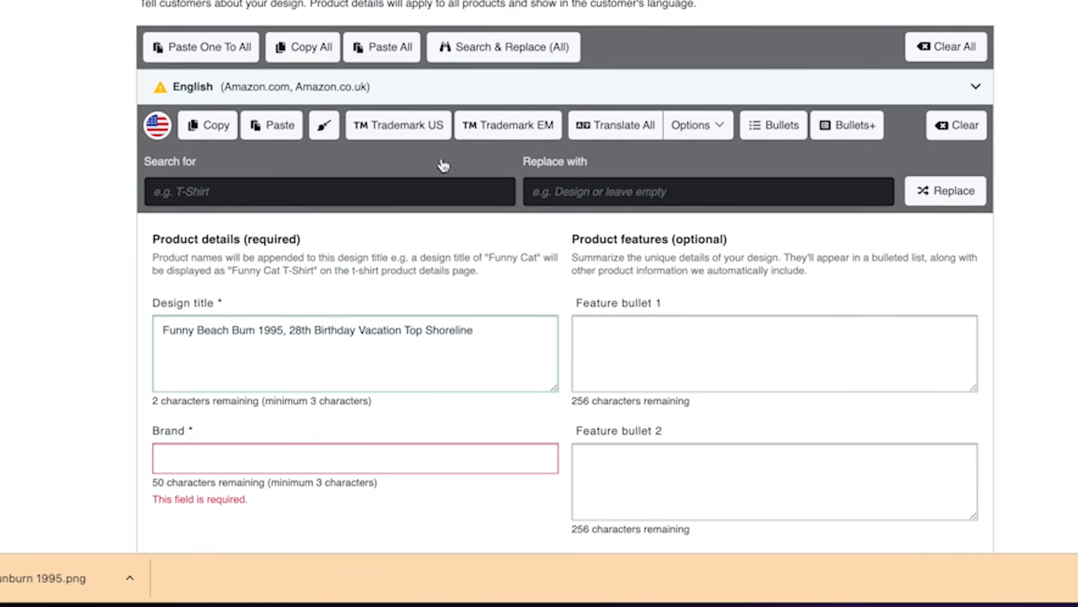
{"action": "double_click", "coordinate": [443, 332]}
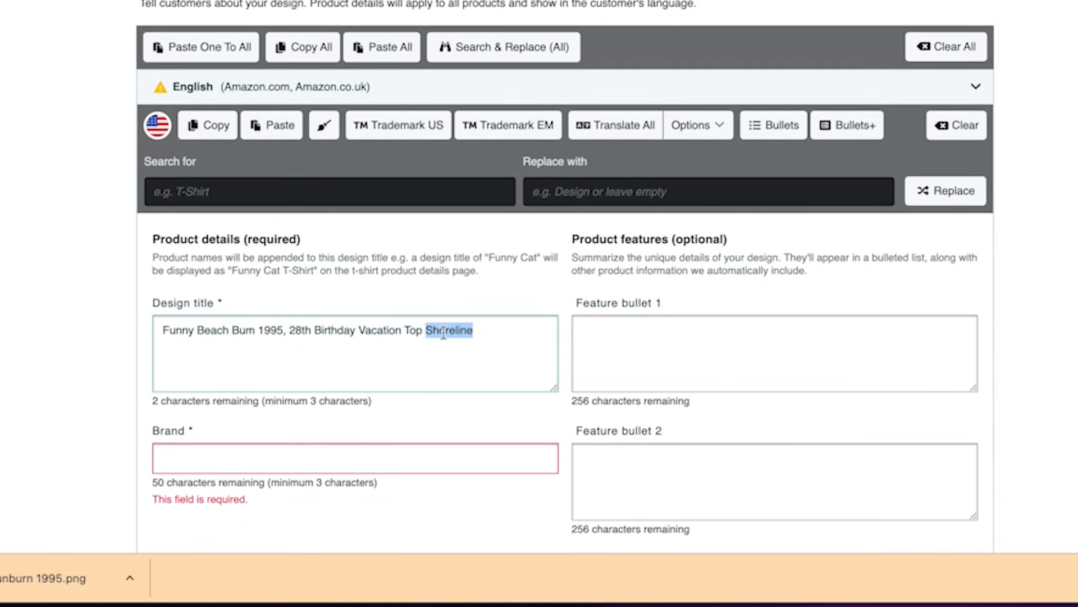
{"action": "type", "text": "Distressed"}
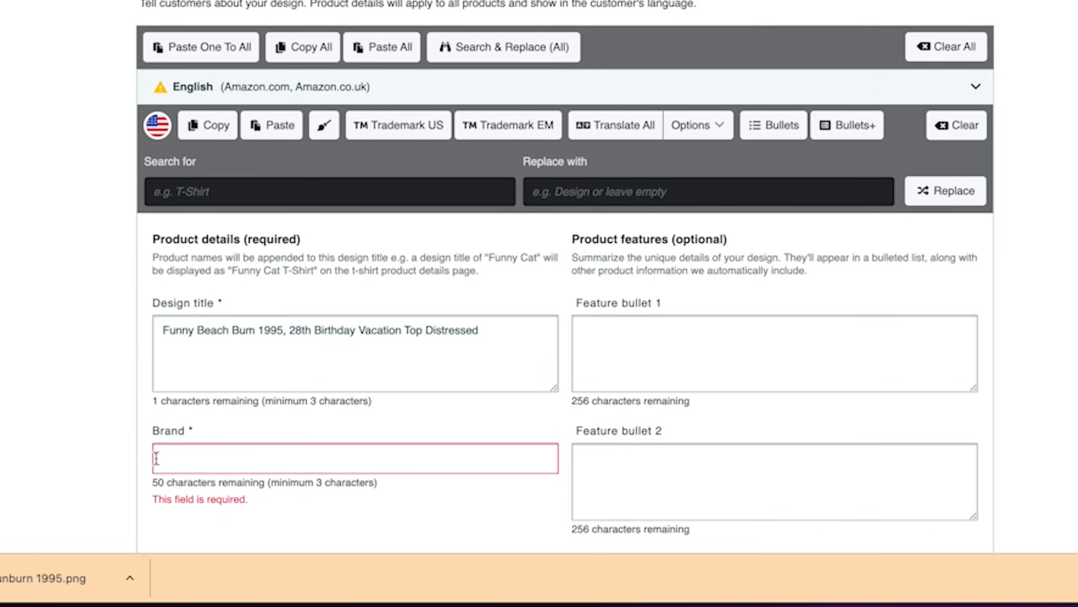
{"action": "left_click", "coordinate": [185, 459]}
{"action": "type", "text": "Funny Beach Bum Birthdays"}
Step: Fill in feature bullet 1 with "Get this awesome Beach Bum item for that special person celebrating their 28th birthday on the beach!"
{"action": "scroll", "coordinate": [610, 345], "scroll_direction": "down", "scroll_amount": 3}
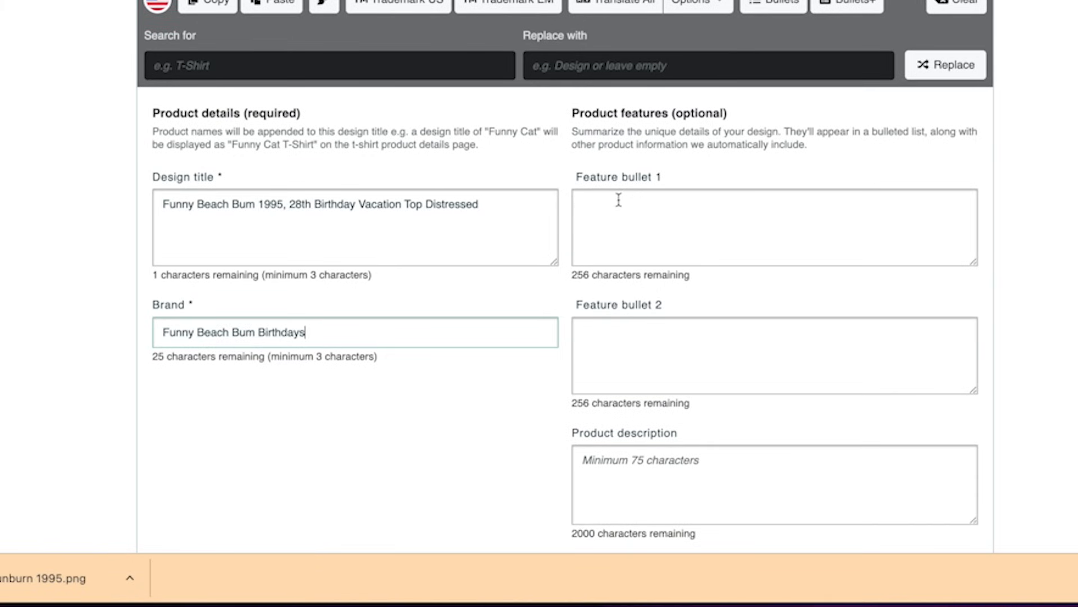
{"action": "left_click", "coordinate": [599, 209]}
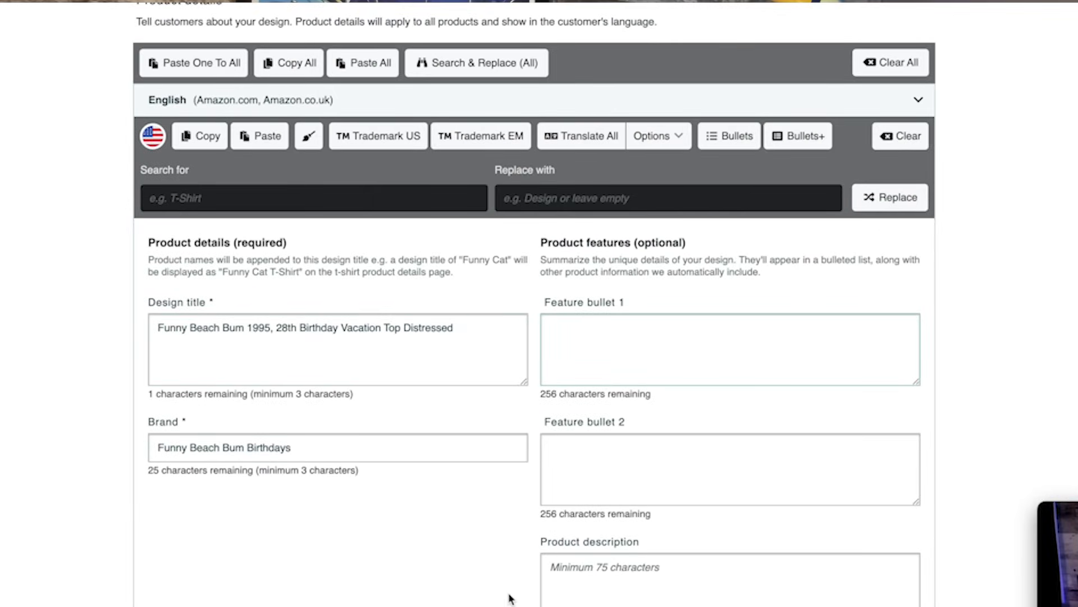
{"action": "scroll", "coordinate": [499, 484], "scroll_direction": "down", "scroll_amount": 1}
{"action": "scroll", "coordinate": [499, 484], "scroll_direction": "down", "scroll_amount": 2}
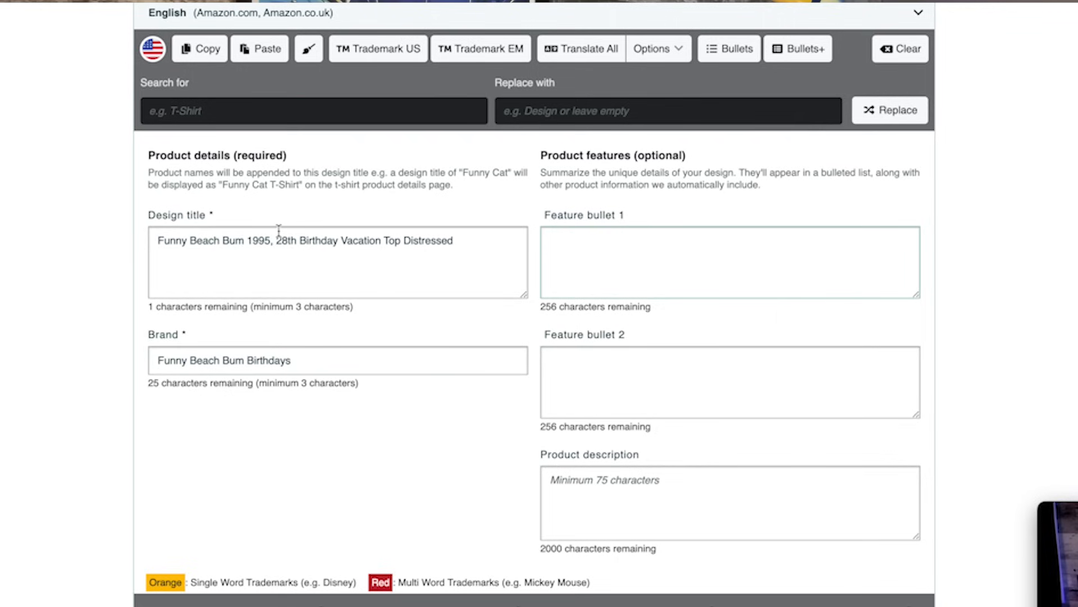
{"action": "type", "text": "Get this awesome Beach Bum item for that special person celebrating their 28th birthday on the beach!"}
Step: Copy the full design title into feature bullet 2
{"action": "triple_click", "coordinate": [277, 235]}
{"action": "key", "text": "ctrl+c"}
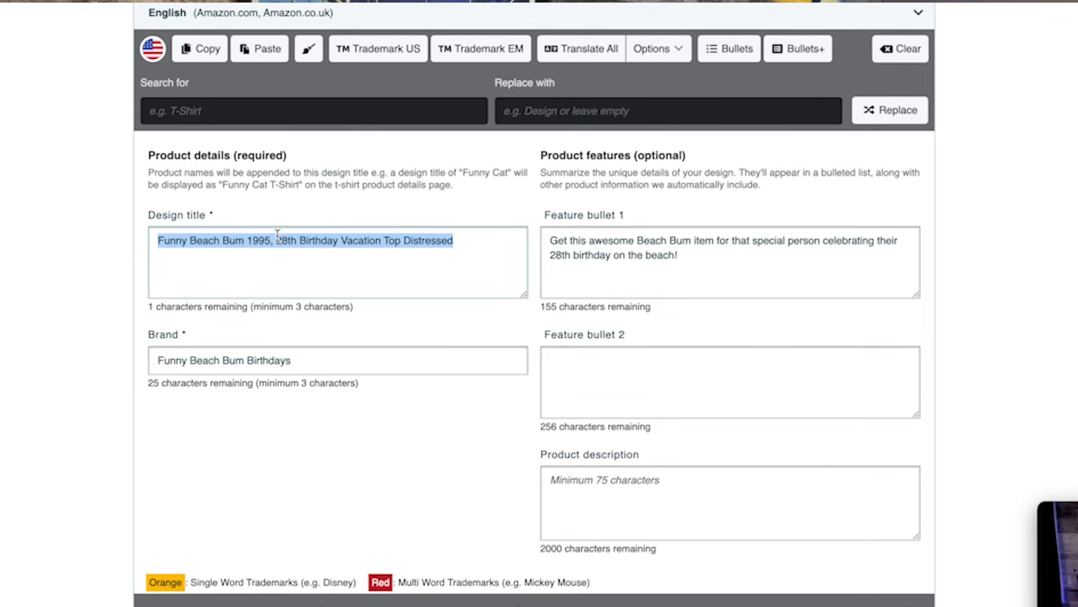
{"action": "left_click", "coordinate": [614, 367]}
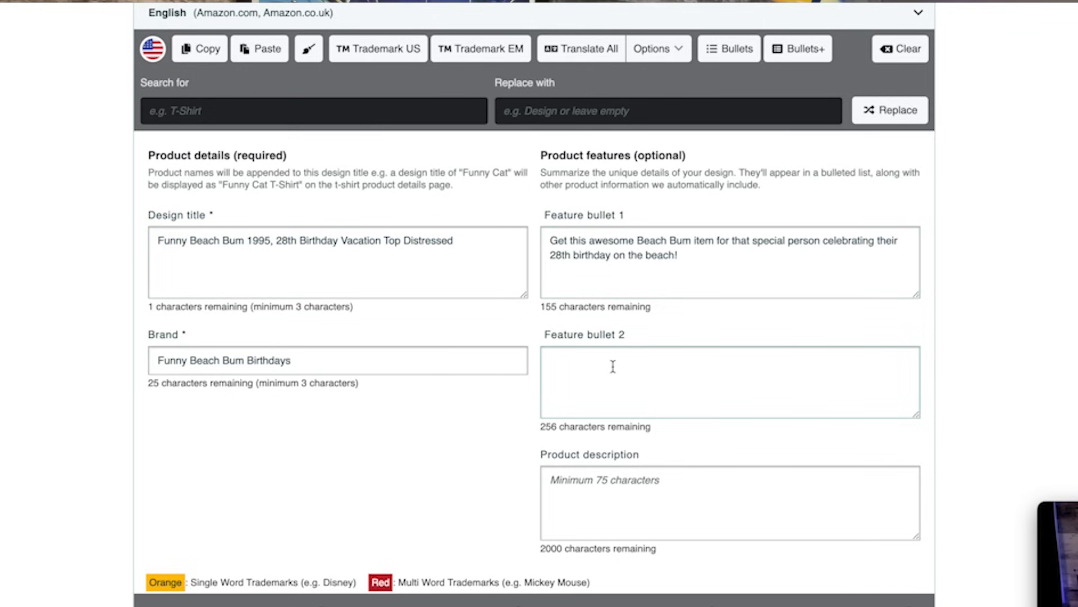
{"action": "key", "text": "ctrl+v"}
{"action": "key", "text": "Tab"}
{"action": "left_click", "coordinate": [823, 182]}
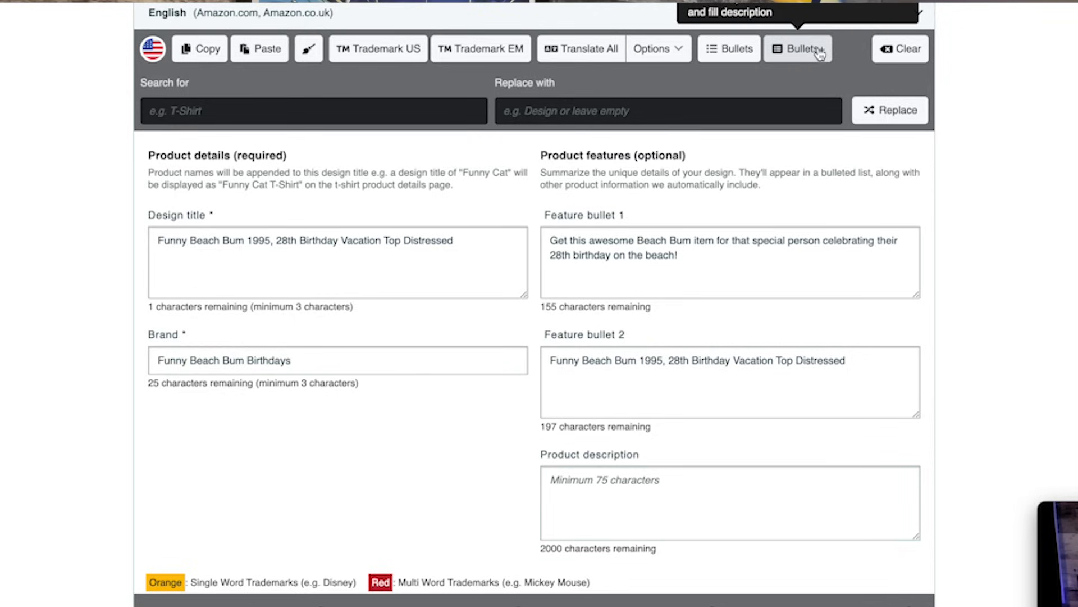
Step: Fill the product description automatically from the bullets plus the title and brand sentence, and delete the bullet 2 text repeated in it
{"action": "left_click", "coordinate": [734, 54]}
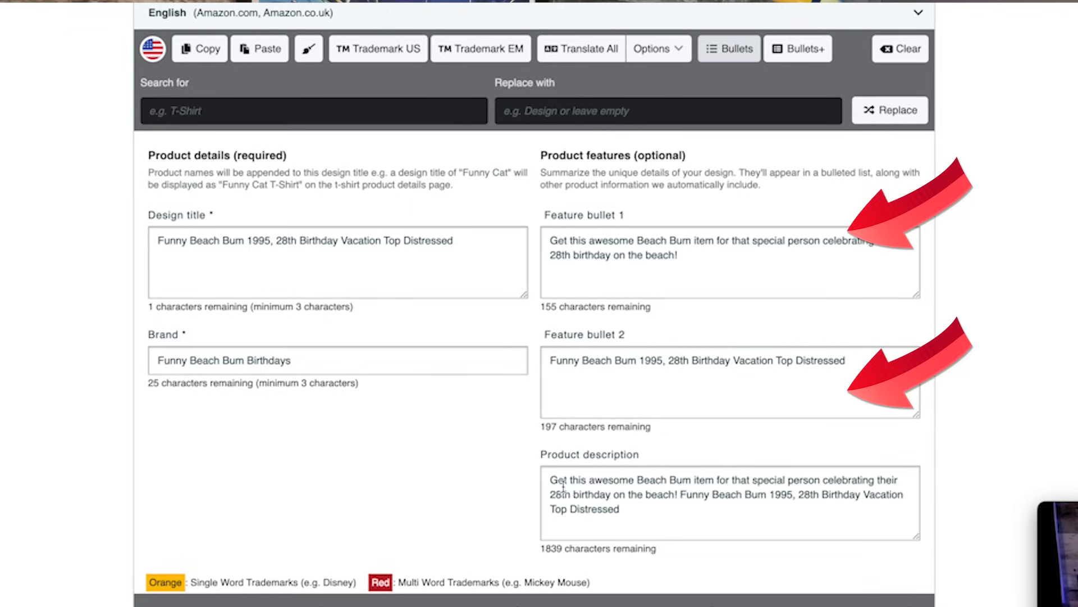
{"action": "left_click", "coordinate": [800, 54]}
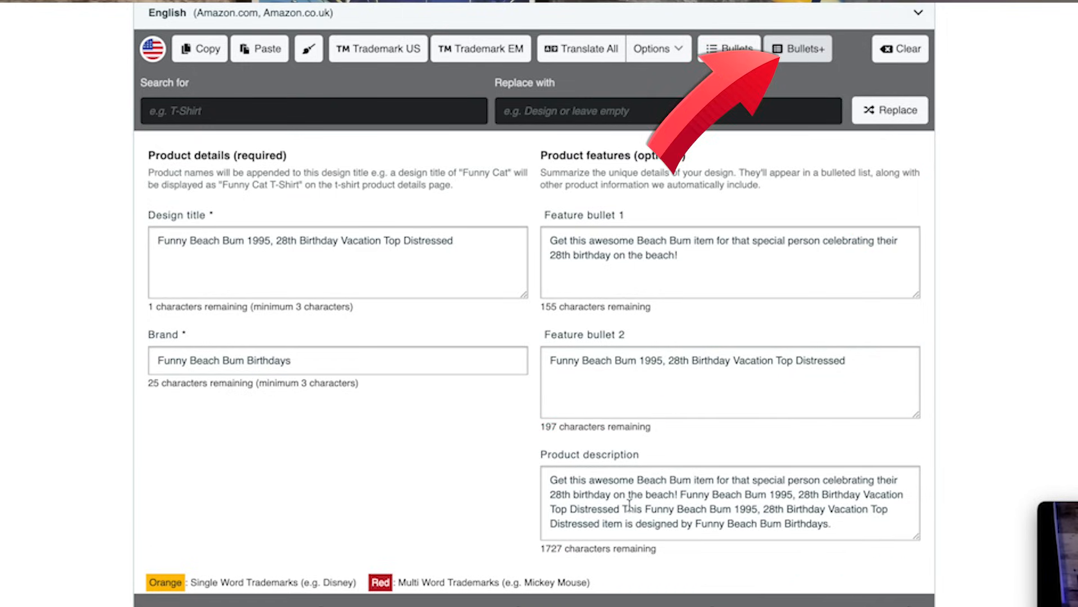
{"action": "left_click_drag", "start_coordinate": [621, 507], "coordinate": [682, 495]}
{"action": "key", "text": "BackSpace"}
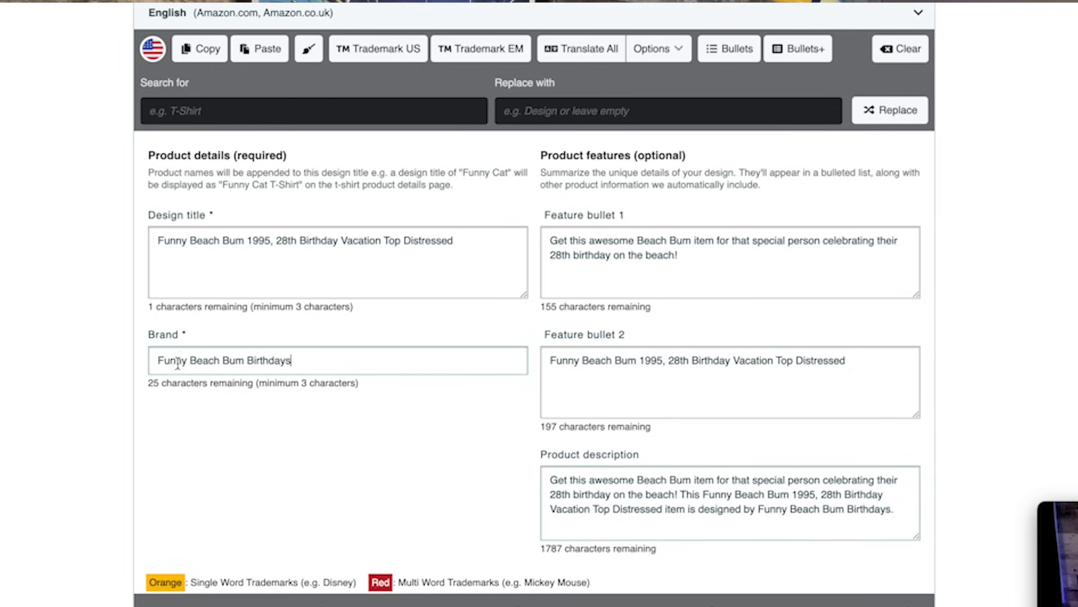
Step: Change the brand to "Funny Beach Bum Birthday Co." and update the product description with the new brand
{"action": "type", "text": "Co."}
{"action": "left_click", "coordinate": [798, 49]}
{"action": "scroll", "coordinate": [441, 465], "scroll_direction": "down", "scroll_amount": 5}
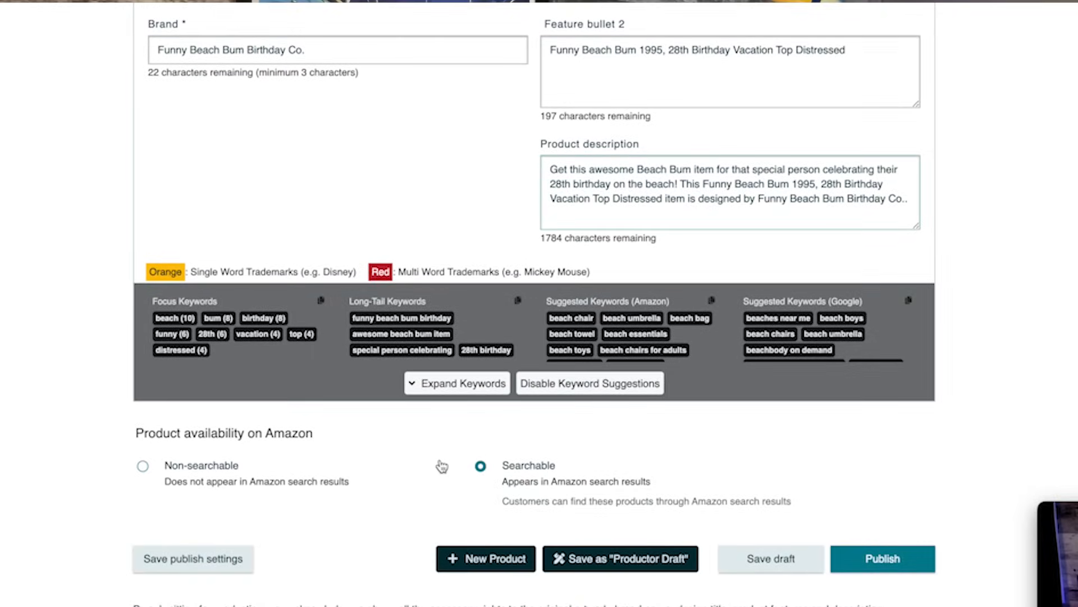
Step: Review the listing's title, brand, bullets, description, keywords and availability setting before publishing
{"action": "scroll", "coordinate": [441, 465], "scroll_direction": "up", "scroll_amount": 6}
{"action": "scroll", "coordinate": [440, 465], "scroll_direction": "down", "scroll_amount": 5}
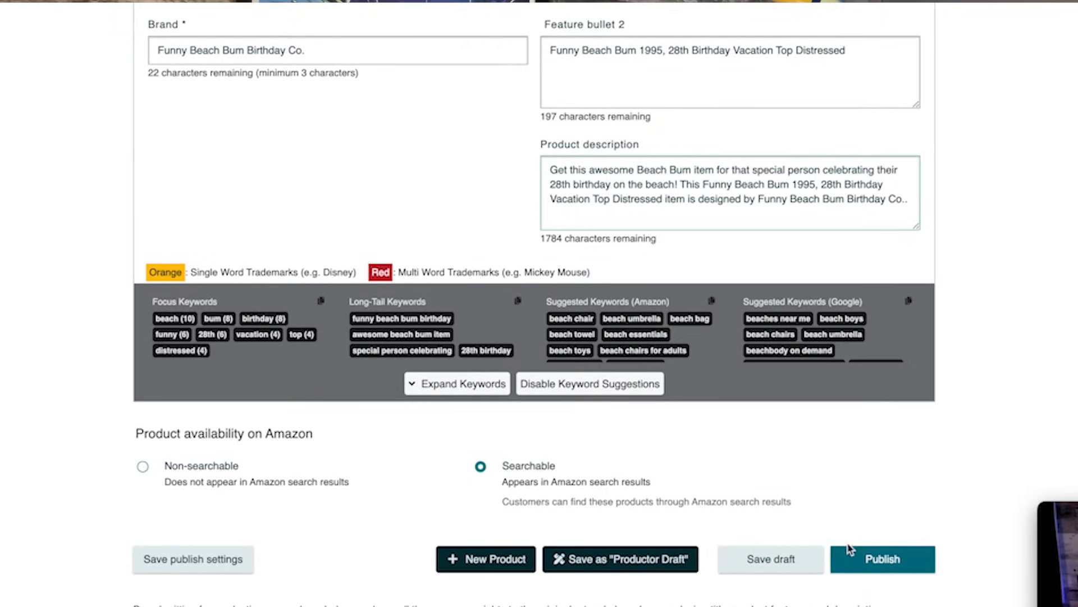
{"action": "scroll", "coordinate": [536, 483], "scroll_direction": "up", "scroll_amount": 10}
{"action": "scroll", "coordinate": [537, 483], "scroll_direction": "down", "scroll_amount": 10}
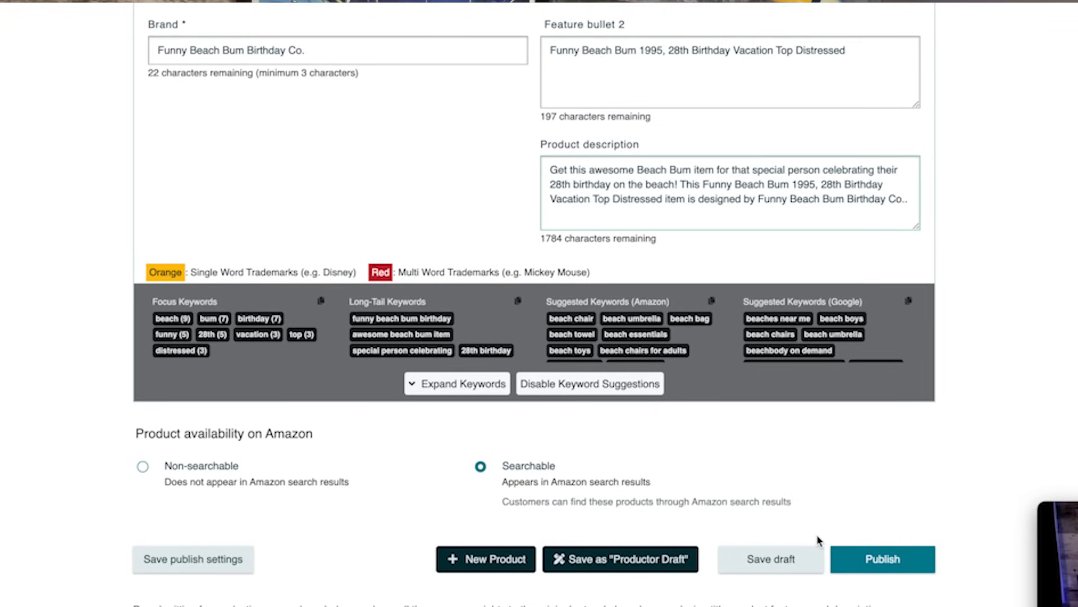
{"action": "scroll", "coordinate": [797, 555], "scroll_direction": "up", "scroll_amount": 3}
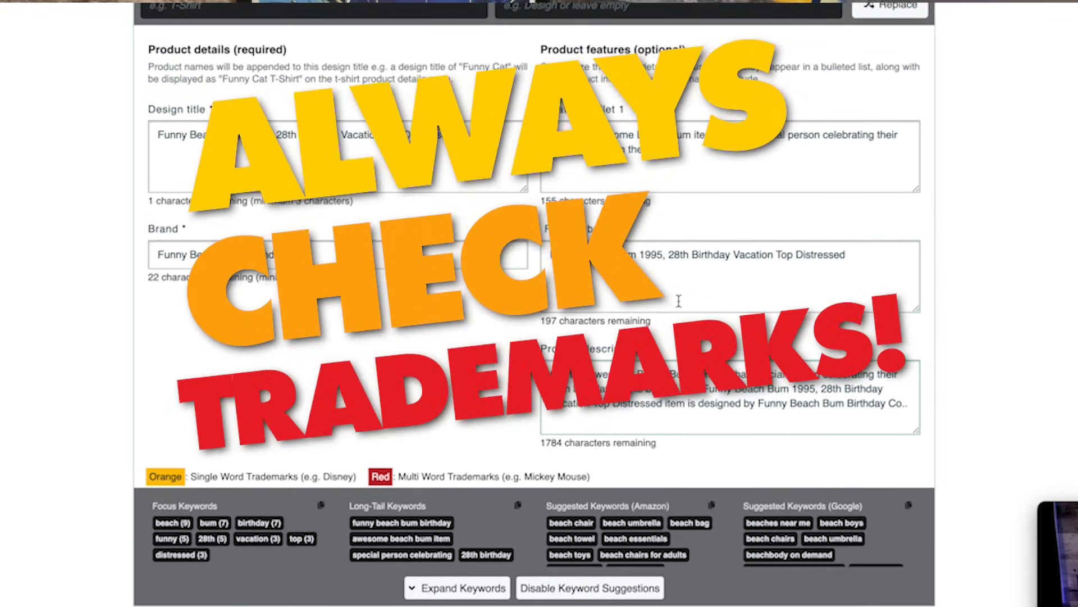
{"action": "scroll", "coordinate": [448, 215], "scroll_direction": "down", "scroll_amount": 5}
{"action": "scroll", "coordinate": [444, 211], "scroll_direction": "up", "scroll_amount": 1}
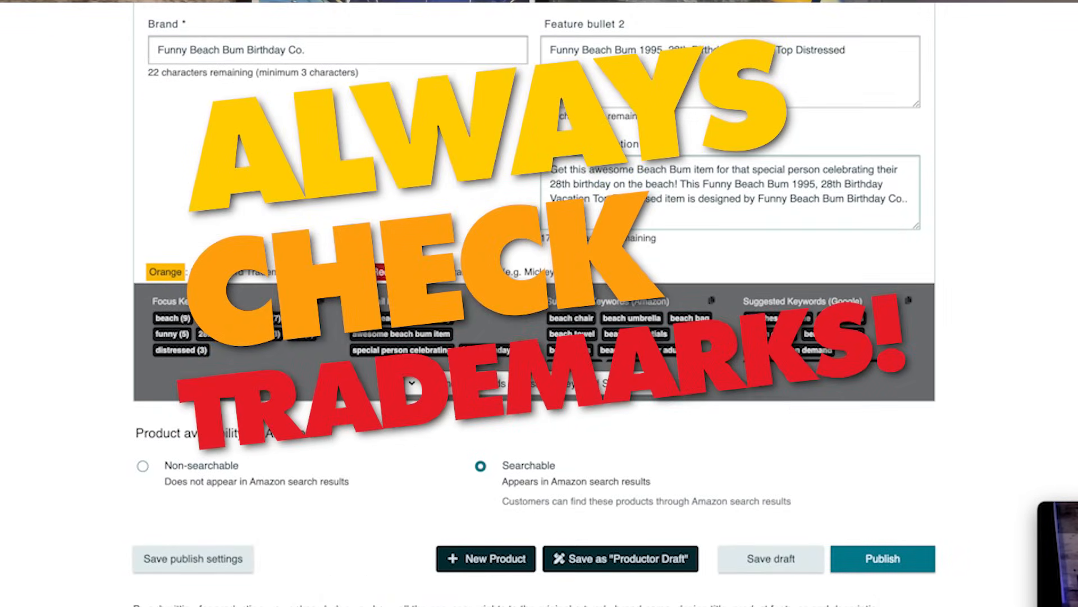
{"action": "scroll", "coordinate": [439, 207], "scroll_direction": "up", "scroll_amount": 3}
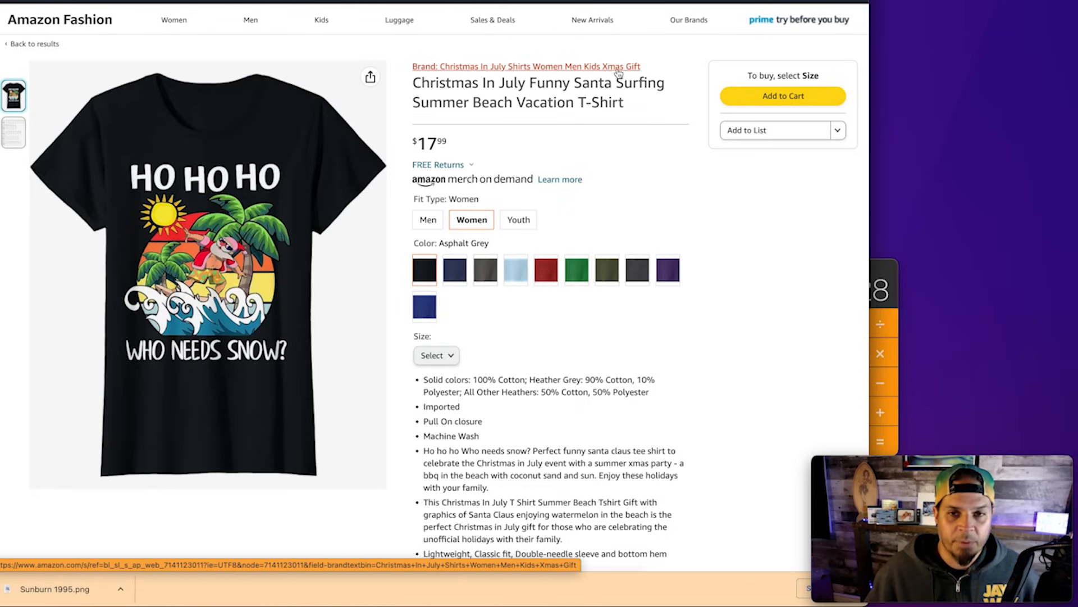
Step: Open the brand page of the Christmas In July Santa surfing shirt on Amazon and browse its products
{"action": "left_click", "coordinate": [525, 67]}
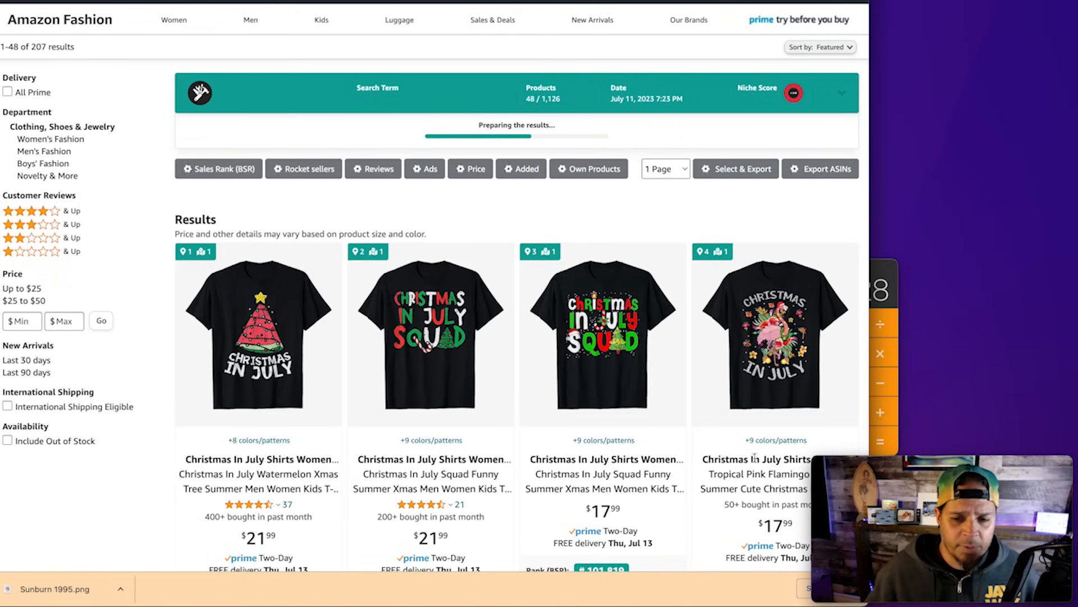
{"action": "scroll", "coordinate": [339, 305], "scroll_direction": "down", "scroll_amount": 8}
{"action": "scroll", "coordinate": [339, 305], "scroll_direction": "up", "scroll_amount": 10}
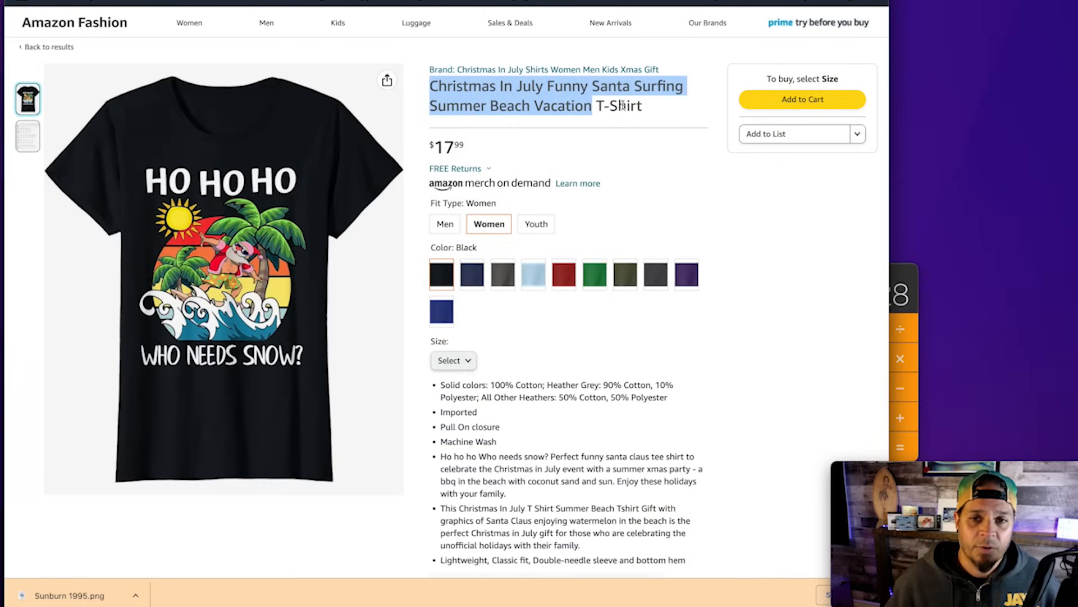
Step: Highlight "T-Shirt" in the Santa surfing shirt's title and examine the product page's colours, rank and keyword details
{"action": "left_click_drag", "start_coordinate": [641, 106], "coordinate": [596, 107]}
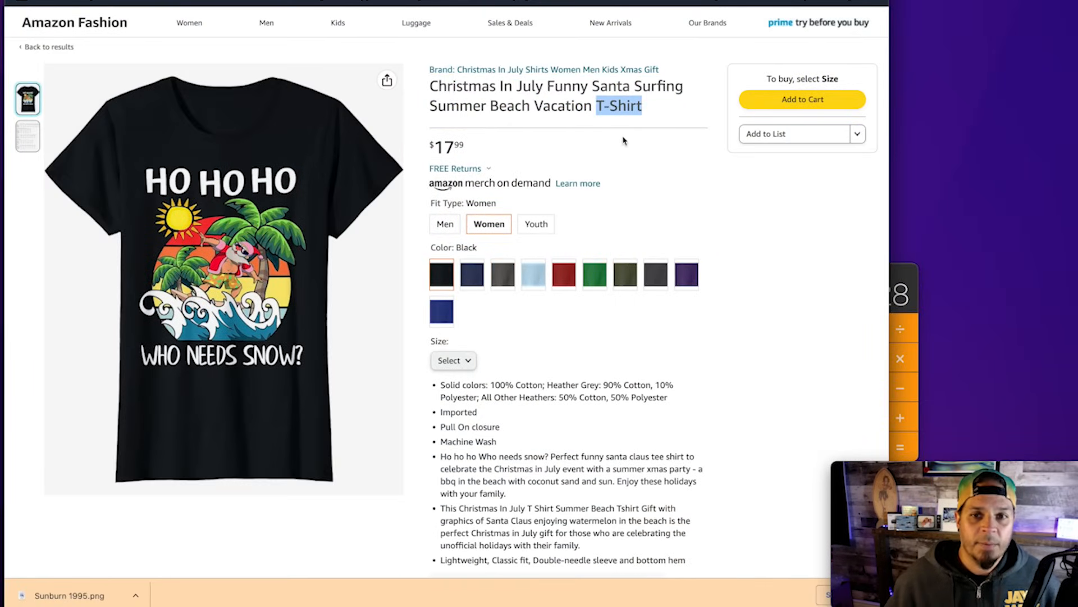
{"action": "left_click", "coordinate": [600, 108]}
{"action": "left_click_drag", "start_coordinate": [600, 107], "coordinate": [648, 110]}
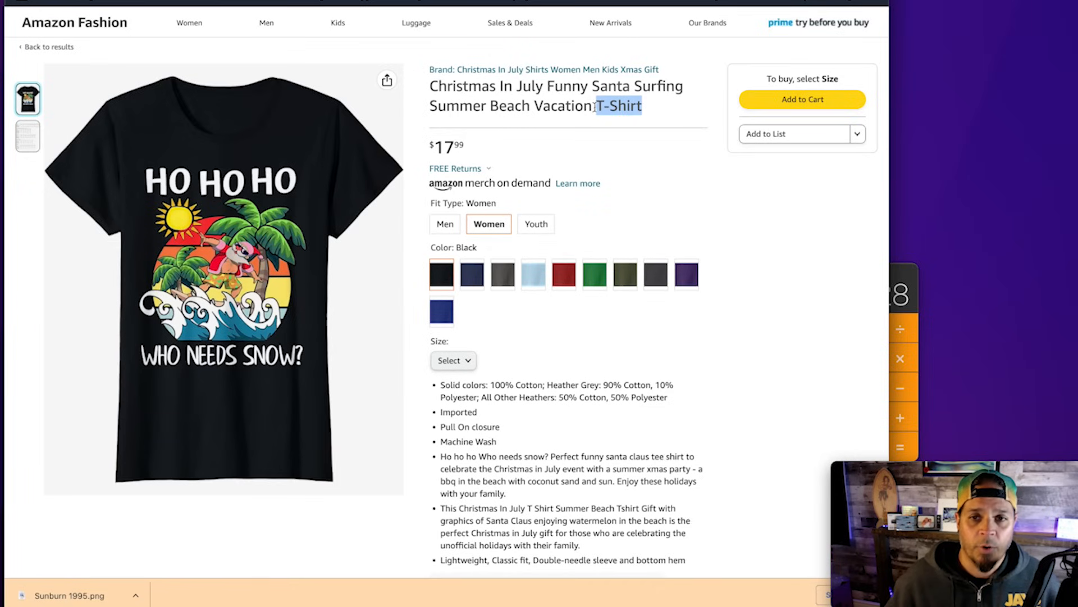
{"action": "scroll", "coordinate": [655, 118], "scroll_direction": "down", "scroll_amount": 2}
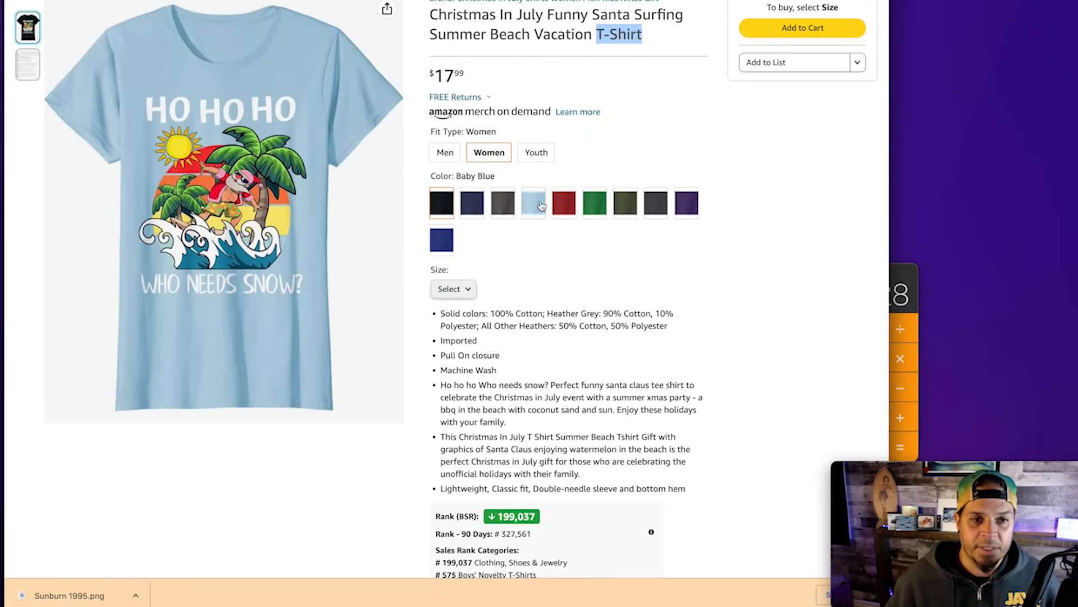
{"action": "scroll", "coordinate": [623, 206], "scroll_direction": "down", "scroll_amount": 8}
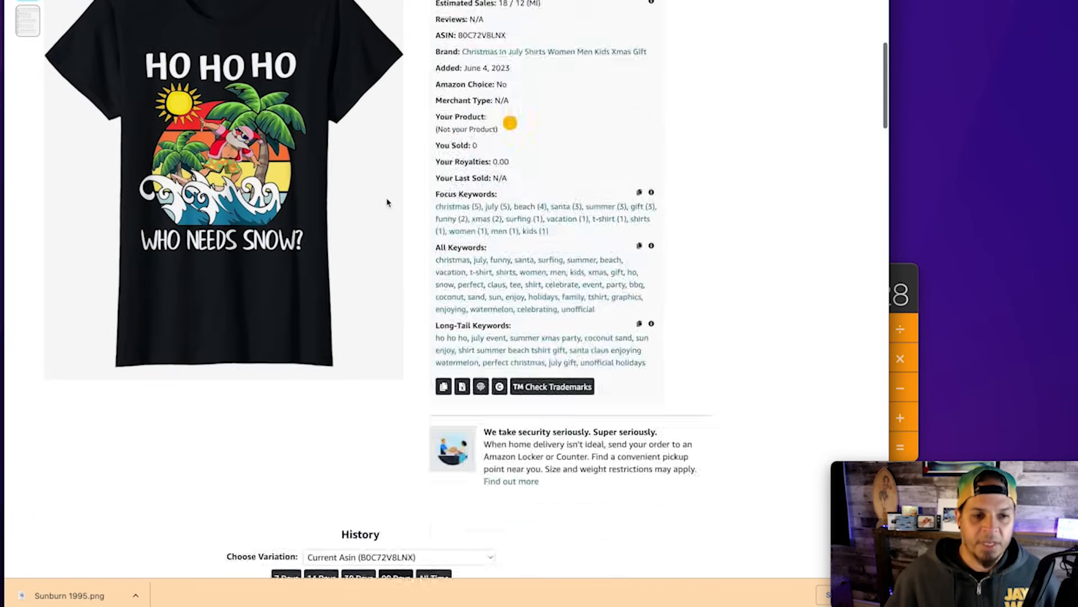
{"action": "scroll", "coordinate": [500, 271], "scroll_direction": "up", "scroll_amount": 9}
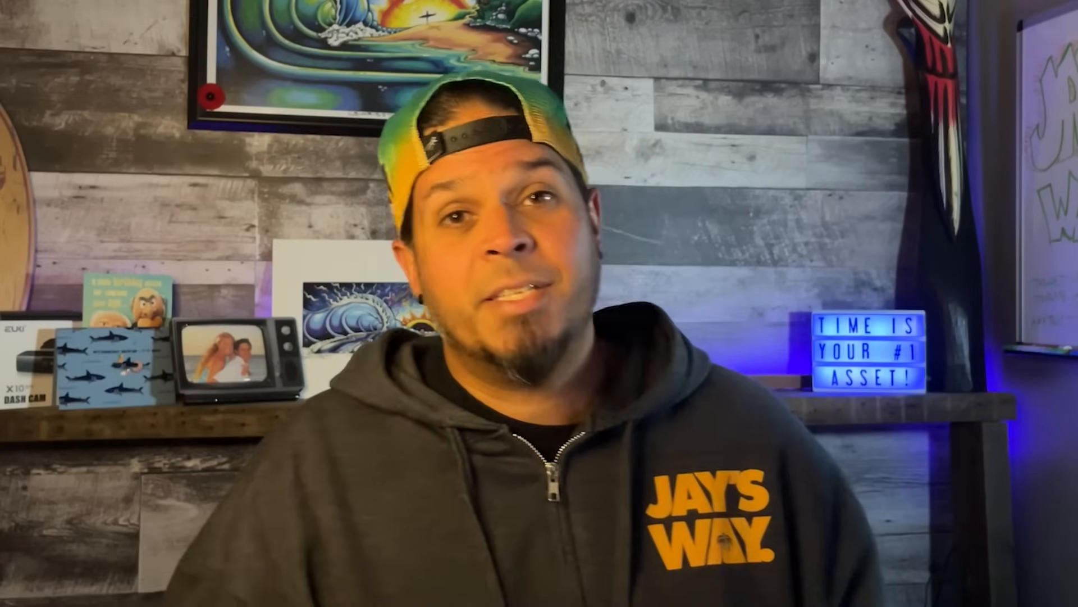